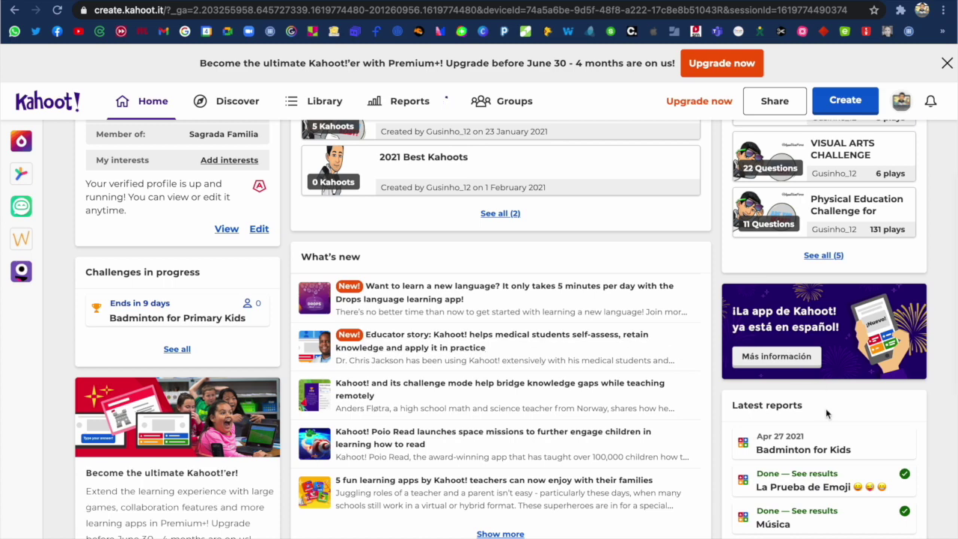
# - Search the Discover library for kahoots about "PRESENT SIMPLE"
pyautogui.scroll(-1, 825, 408)
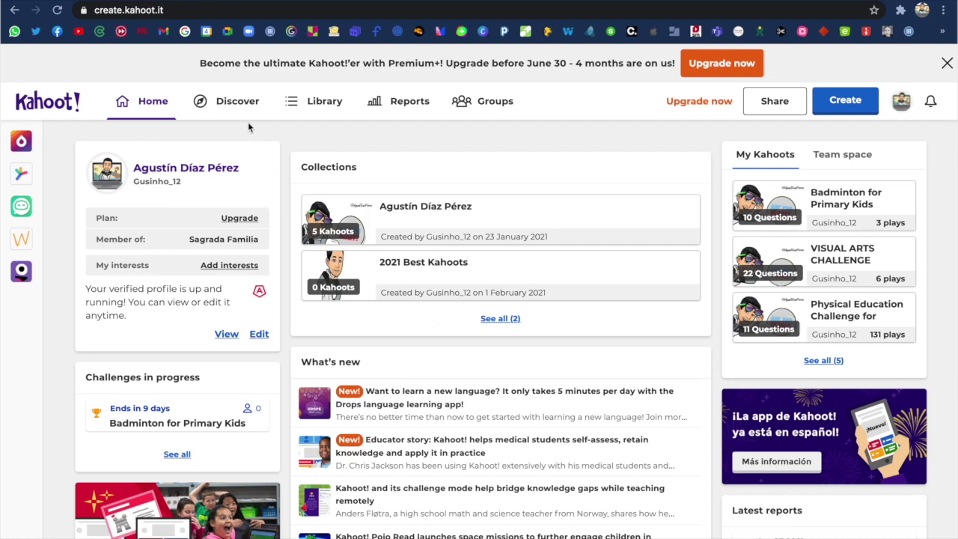
pyautogui.click(238, 102)
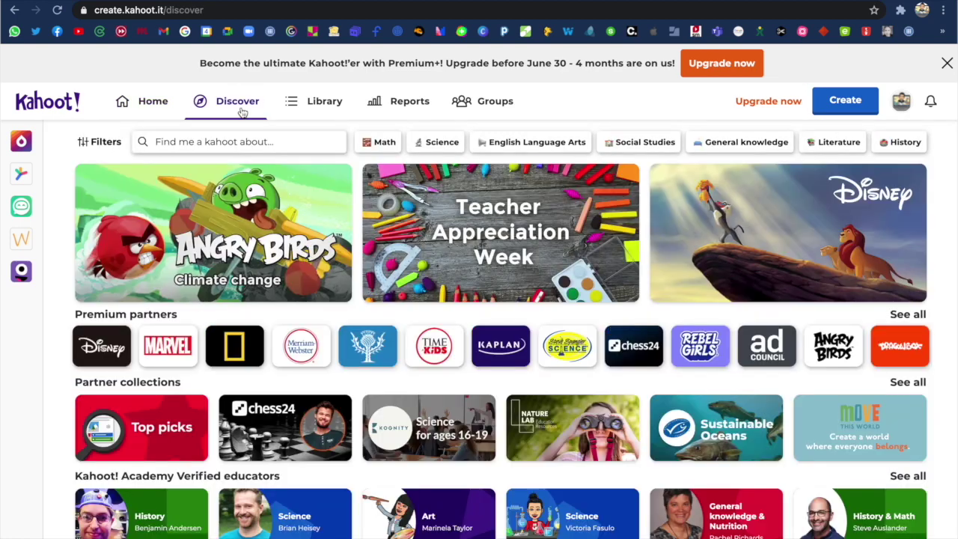
pyautogui.click(235, 141)
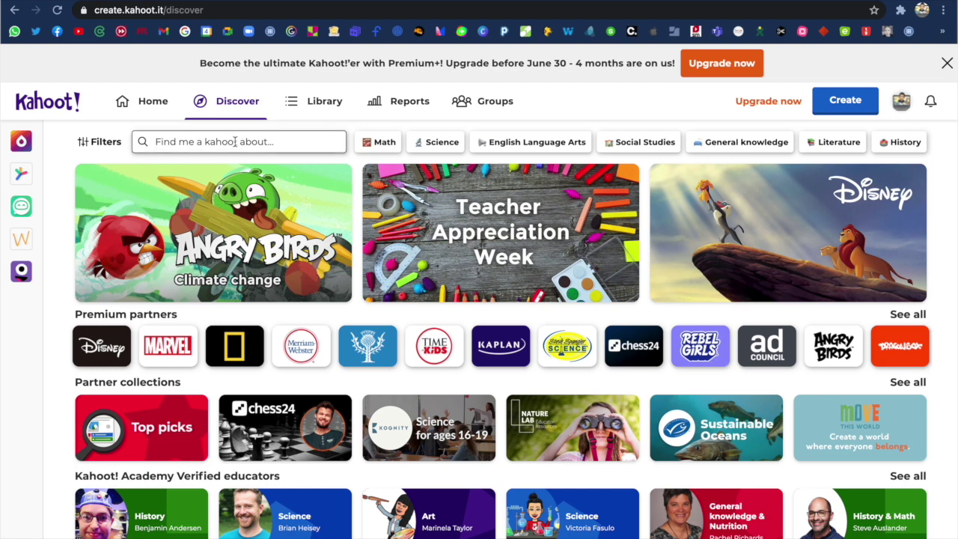
pyautogui.write('PRE')
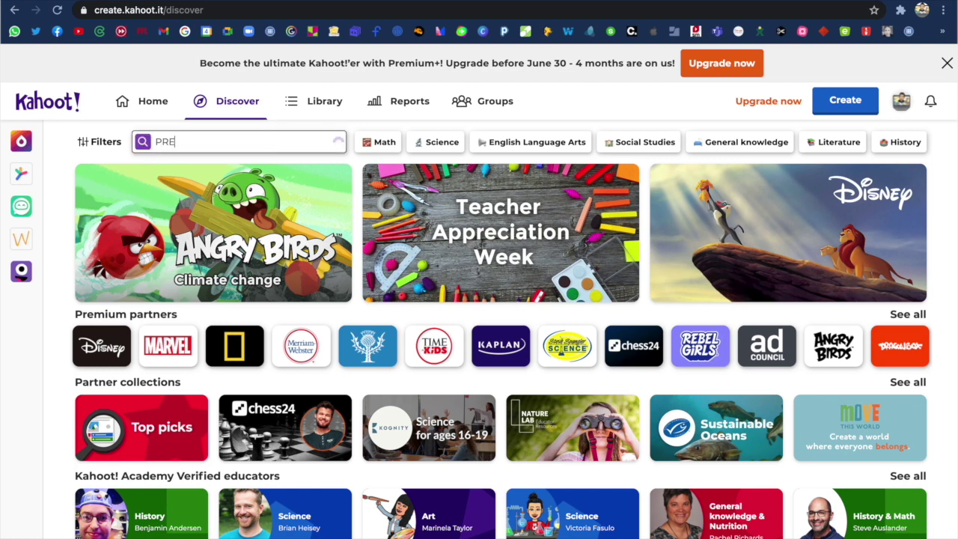
pyautogui.write('SENT SIMPLE')
pyautogui.press('Return')
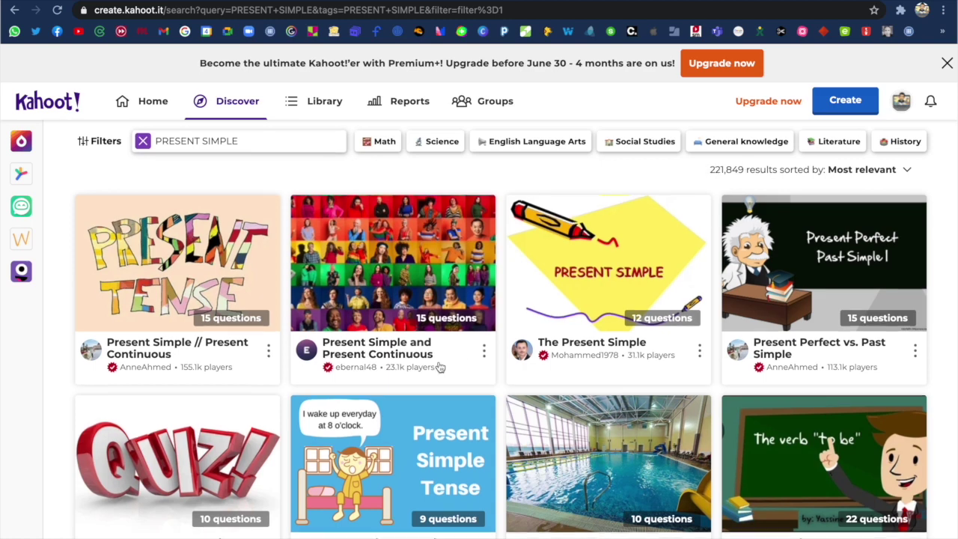
# - Open the "Present Simple // Present Continuous" kahoot, examine the answers to its first question and return to the search results
pyautogui.scroll(-6, 440, 367)
pyautogui.scroll(7, 440, 366)
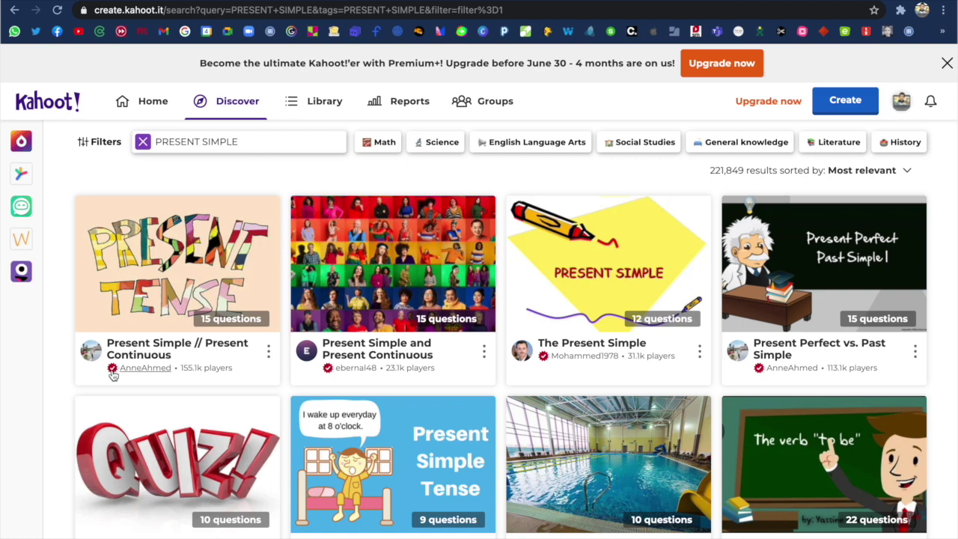
pyautogui.click(151, 310)
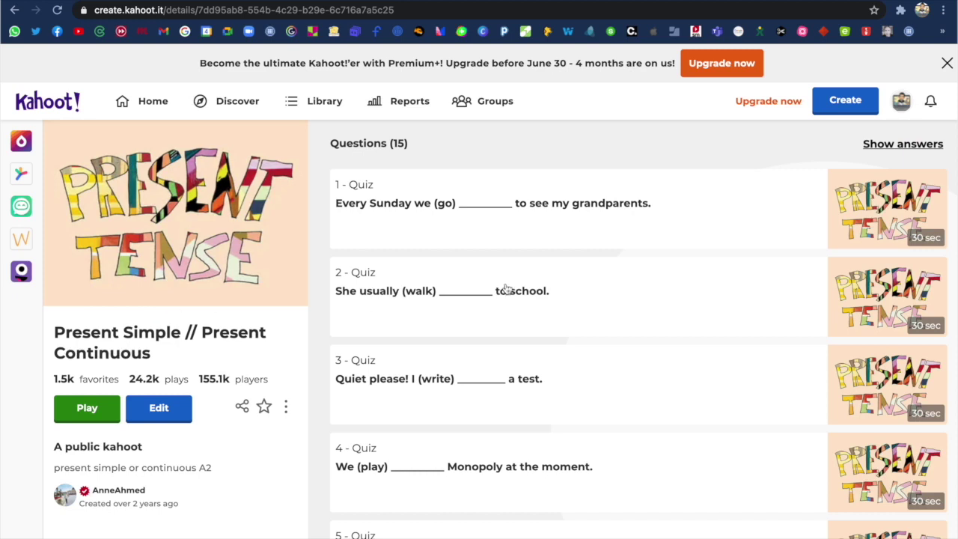
pyautogui.click(572, 219)
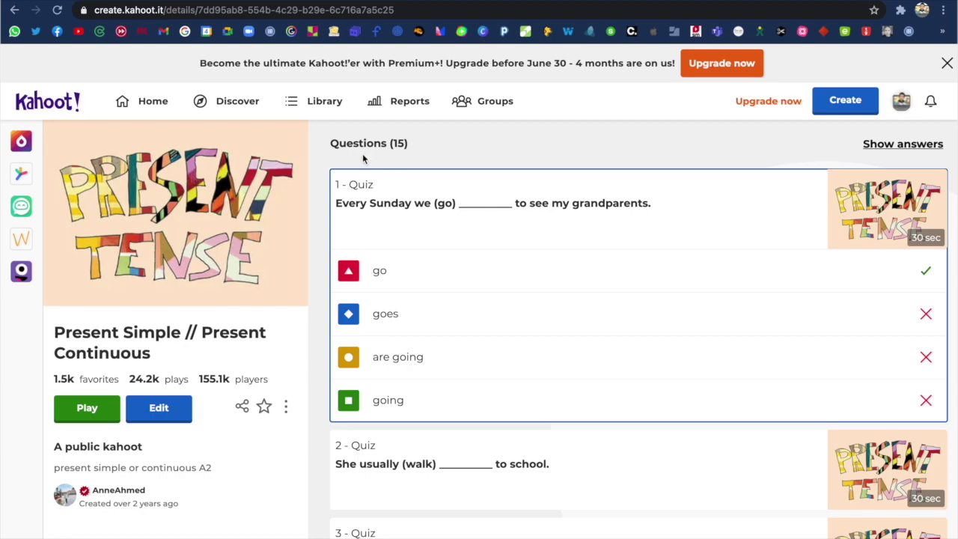
pyautogui.hscroll(-5, 420, 164)
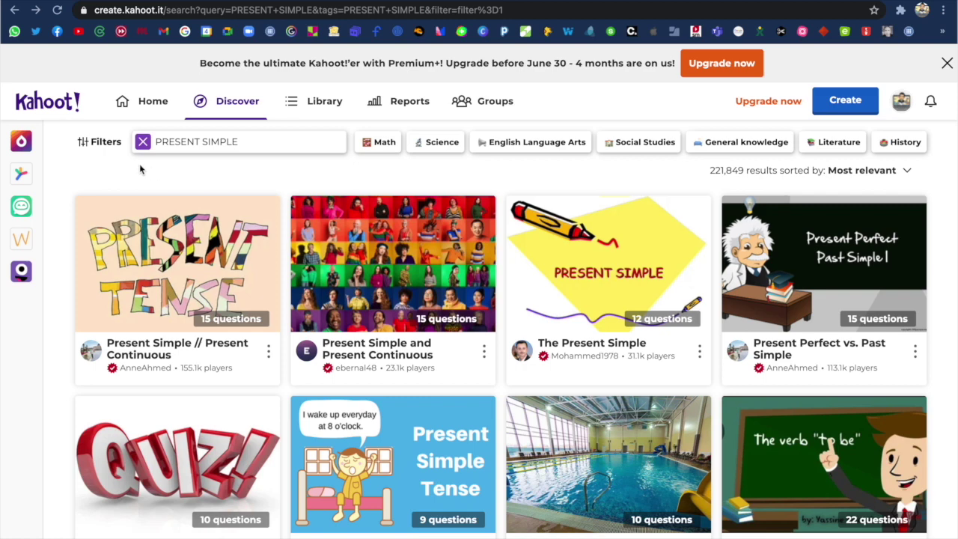
# - Select Grade 8 as the level filter for the PRESENT SIMPLE search results
pyautogui.click(88, 148)
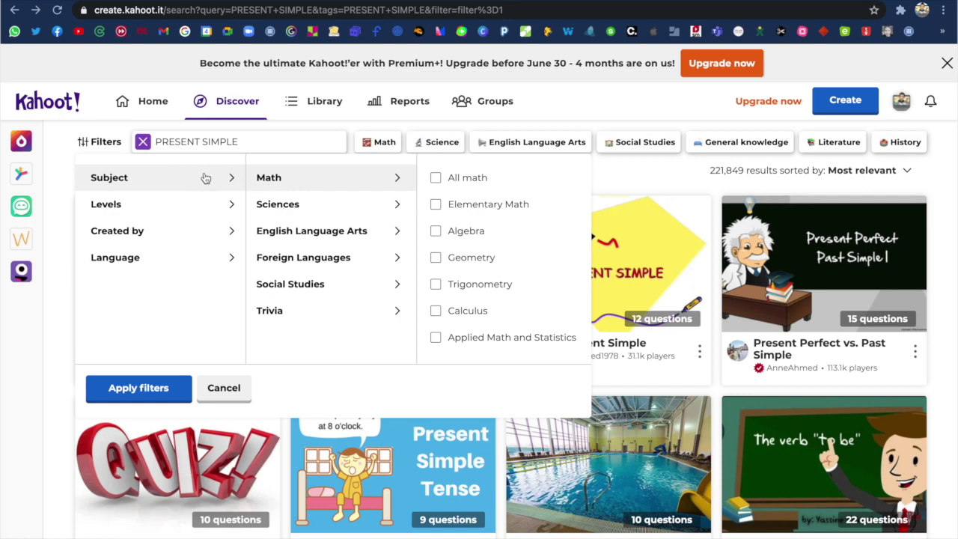
pyautogui.press('Escape')
pyautogui.click(86, 145)
pyautogui.click(103, 204)
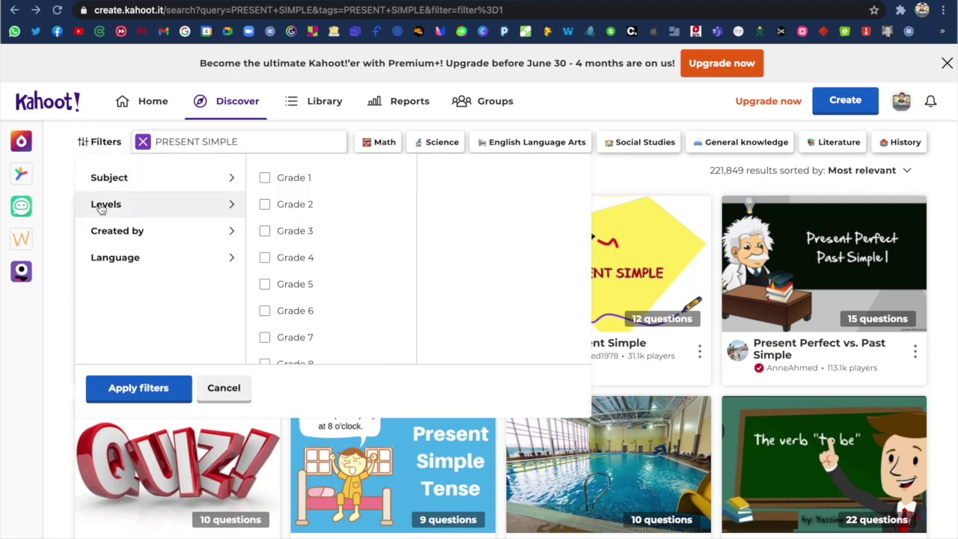
pyautogui.scroll(-3, 307, 288)
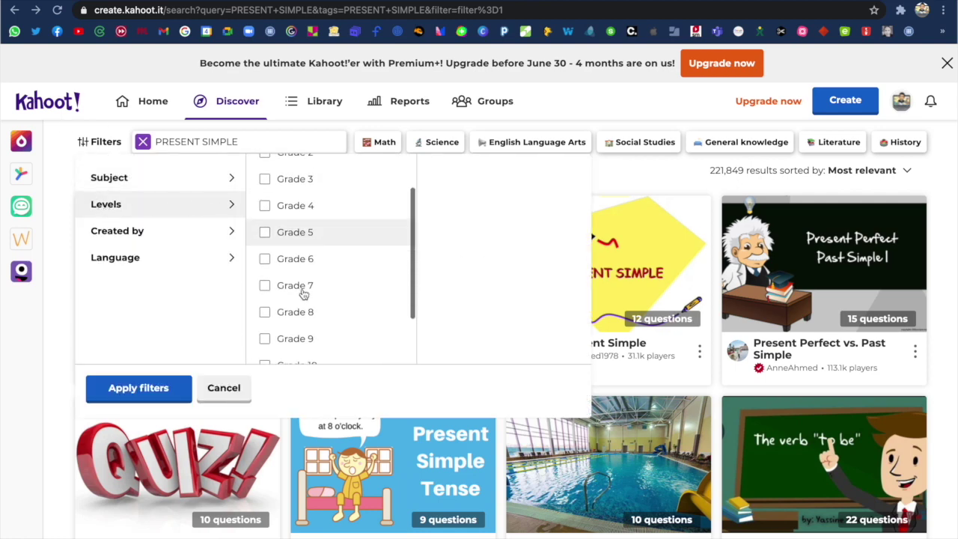
pyautogui.click(311, 274)
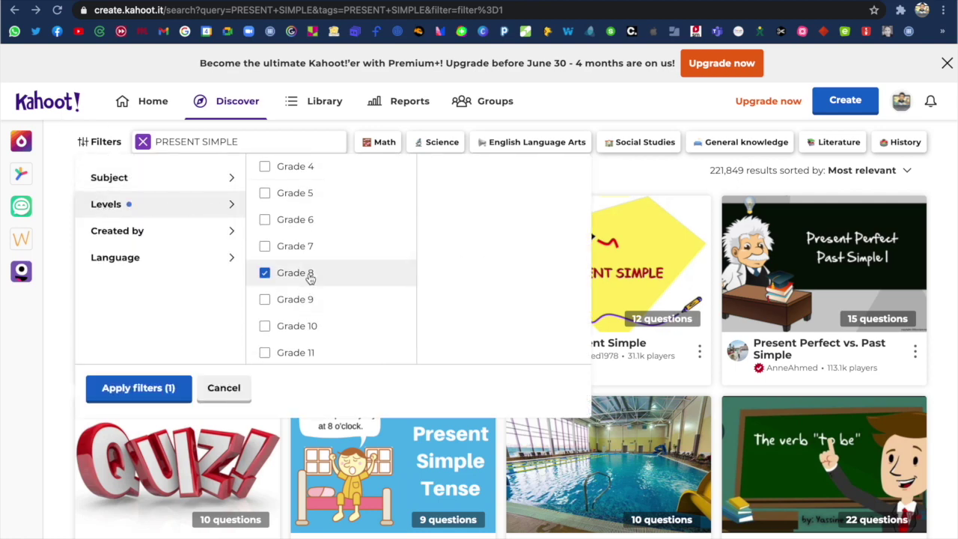
# - View the creator filter choices, select English as the language and apply the filters to the search results
pyautogui.click(131, 214)
pyautogui.click(136, 236)
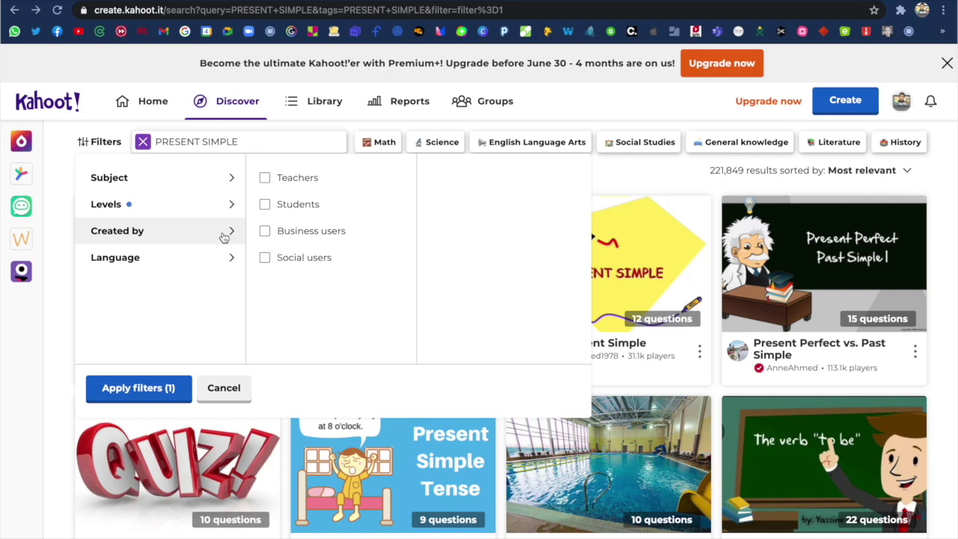
pyautogui.click(199, 258)
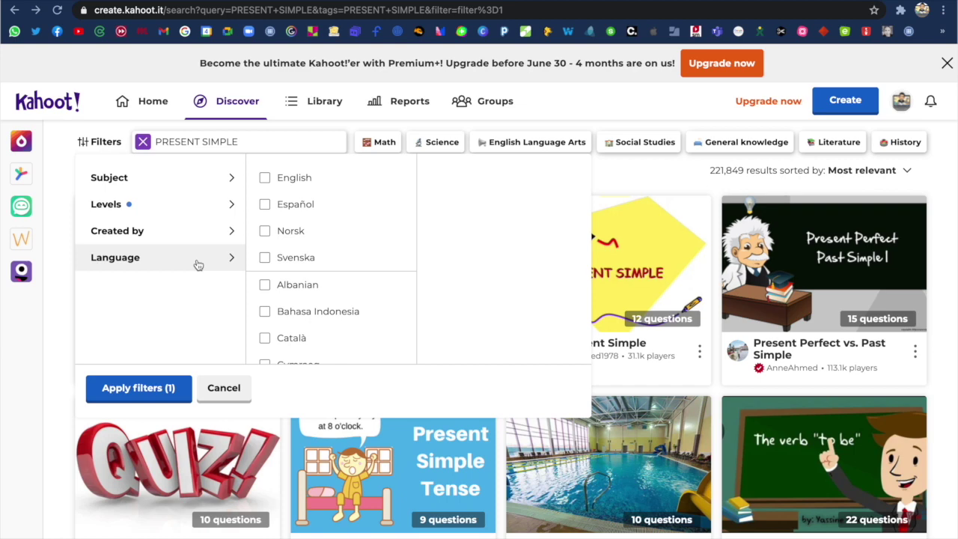
pyautogui.click(289, 181)
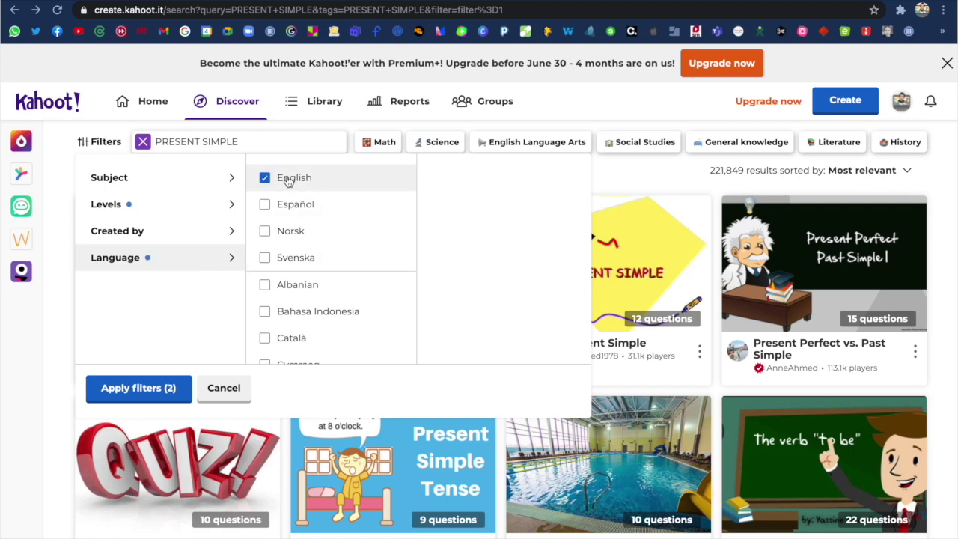
pyautogui.click(140, 388)
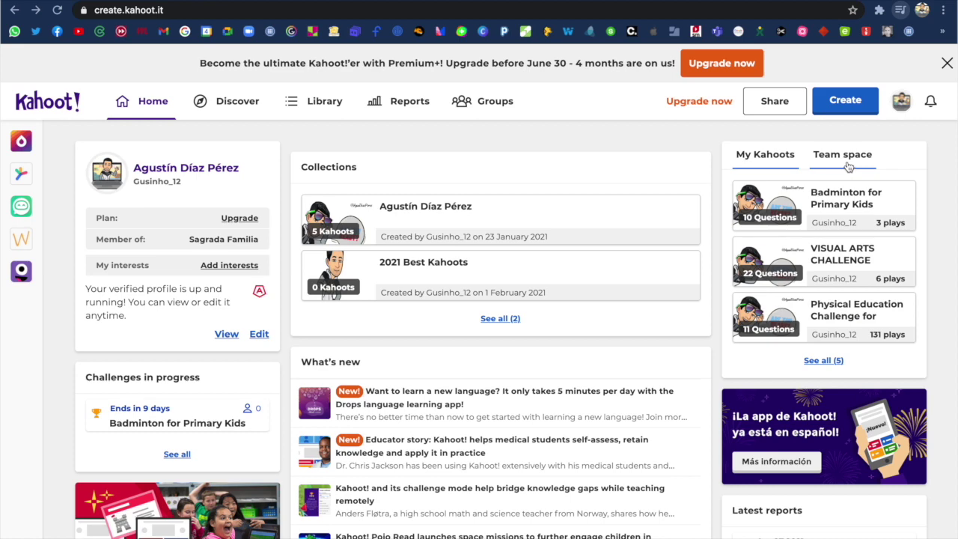
# - Create a new blank kahoot and give it the title "Geografía 5ºEp"
pyautogui.click(839, 105)
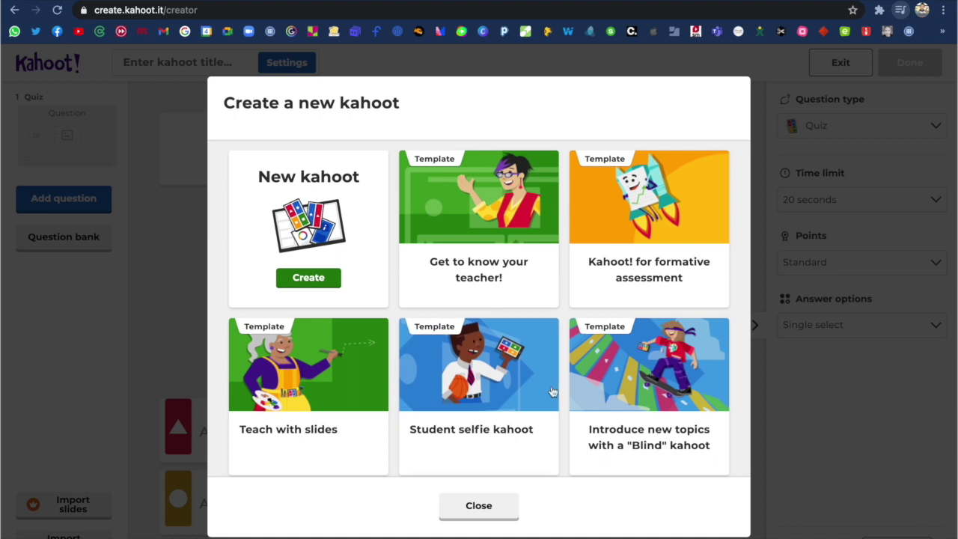
pyautogui.click(309, 277)
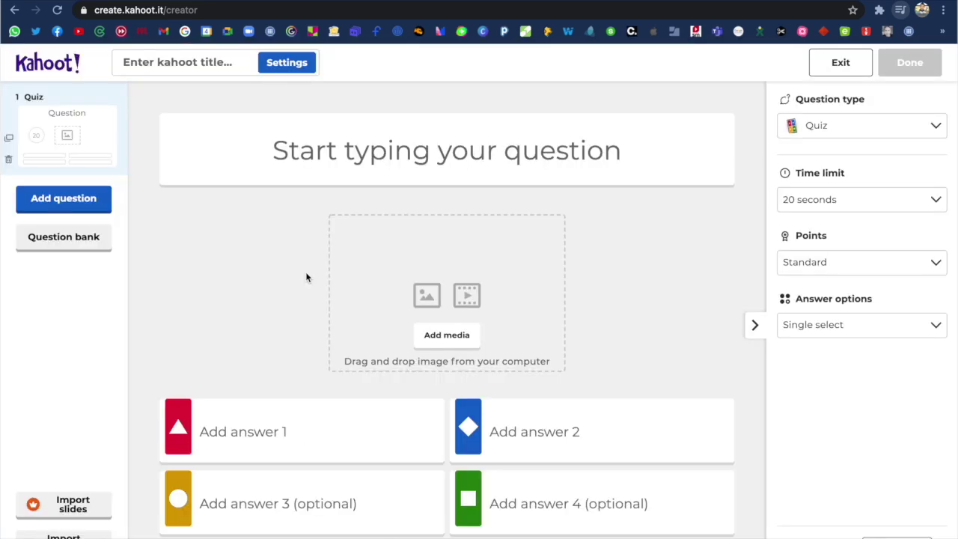
pyautogui.click(193, 64)
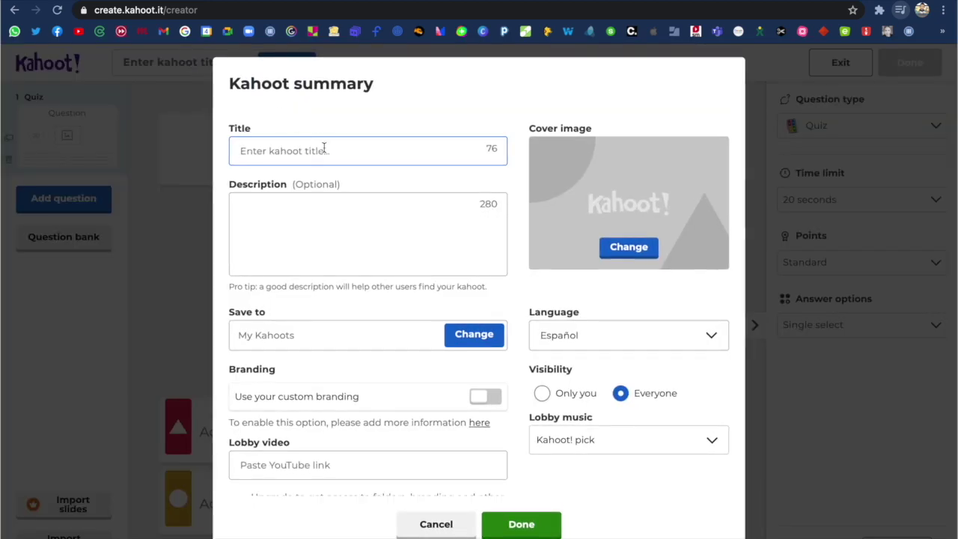
pyautogui.write('Geogr')
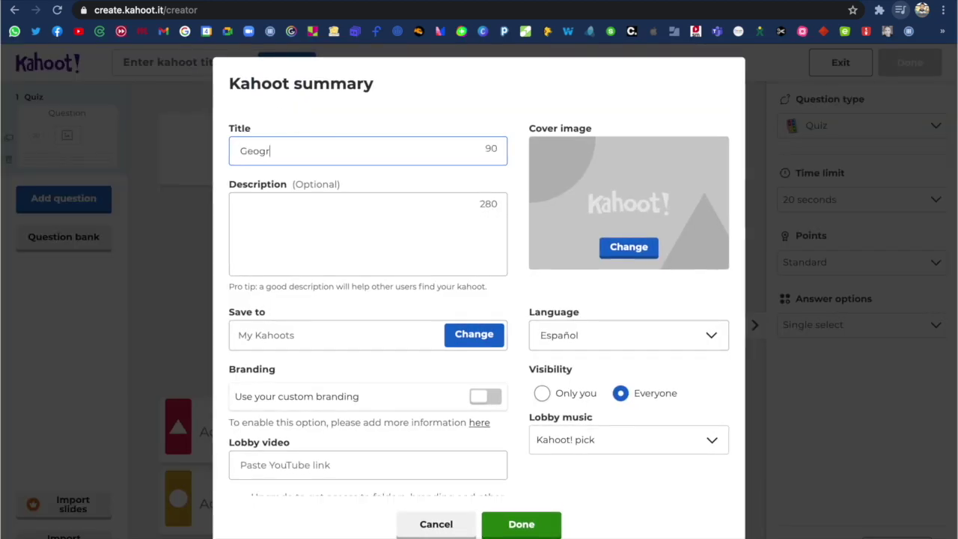
pyautogui.write('afía 5ºEp')
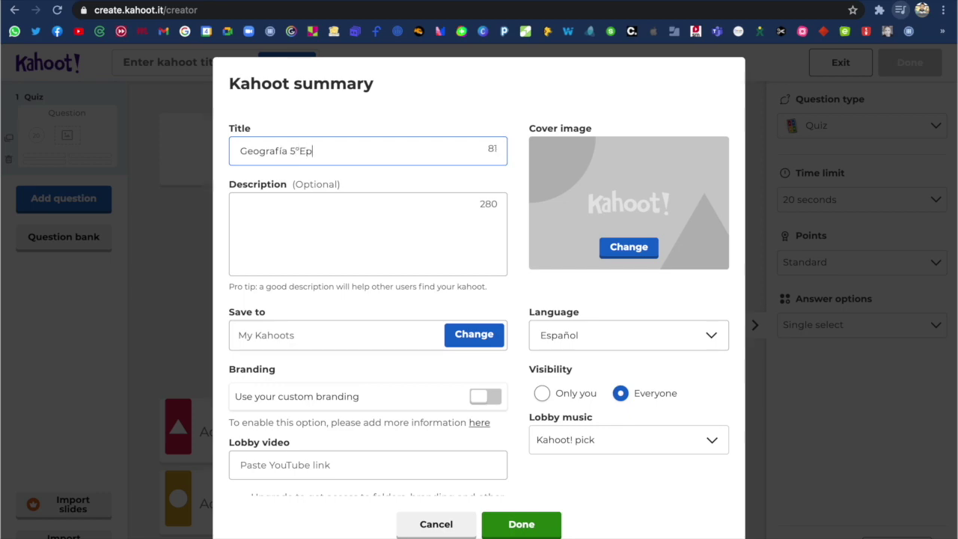
# - Upload the cartoon avatar PNG from the kahoot folder as the cover image
pyautogui.click(622, 249)
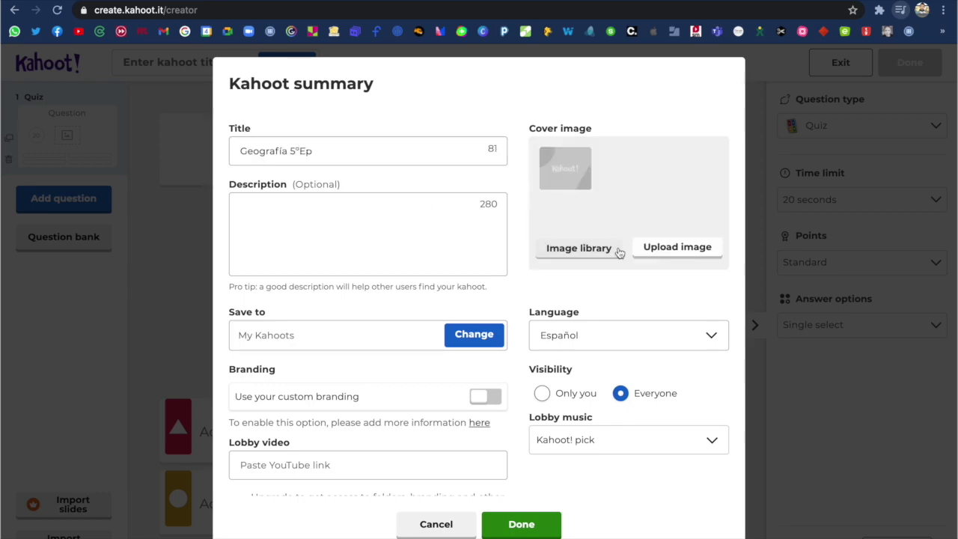
pyautogui.click(641, 248)
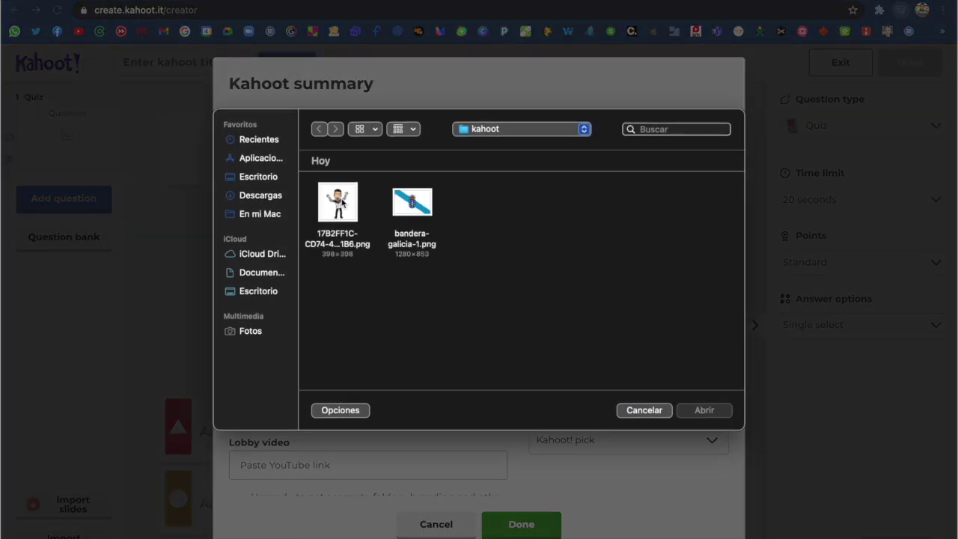
pyautogui.doubleClick(341, 202)
# - Enter the description "¿Estáis preparados?" and save the kahoot summary
pyautogui.click(316, 213)
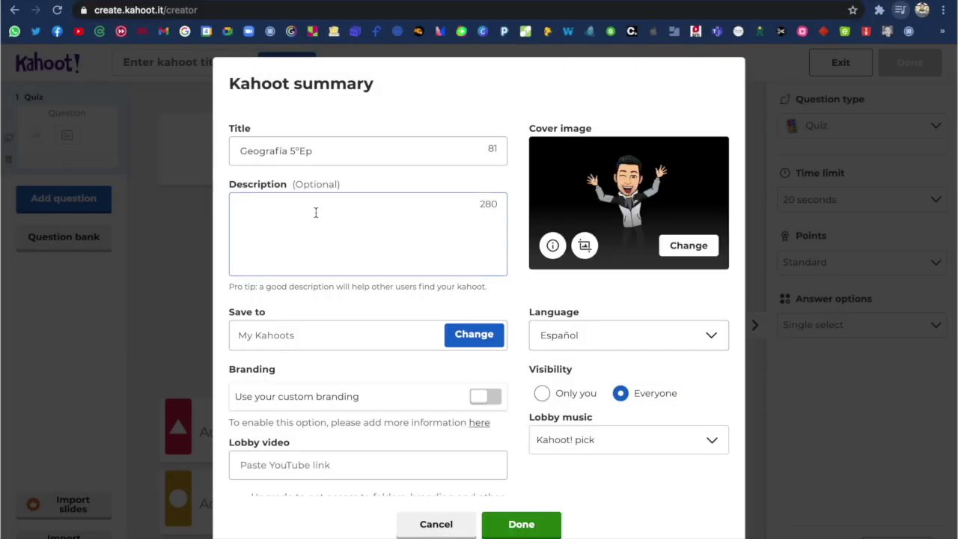
pyautogui.write('¿Estáis preparados?')
pyautogui.scroll(-2, 618, 410)
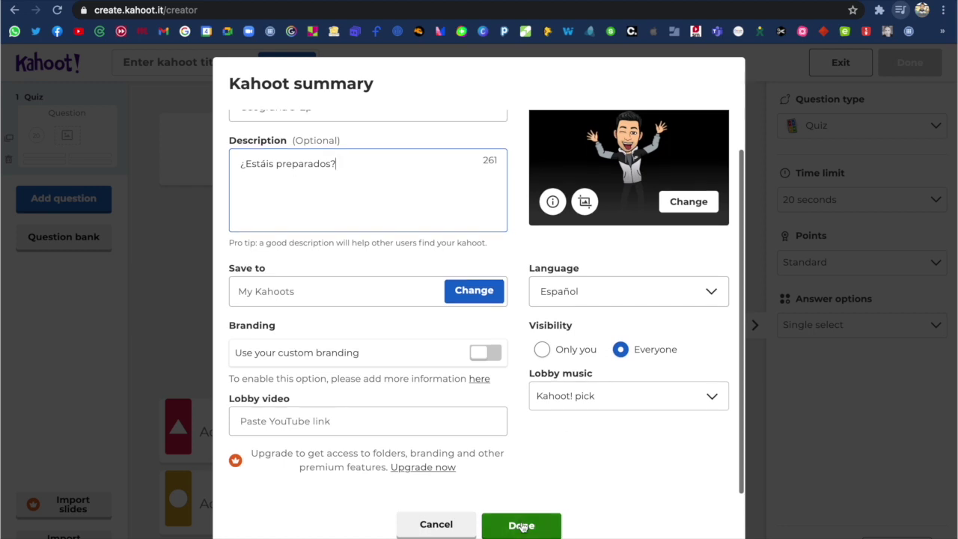
pyautogui.click(522, 525)
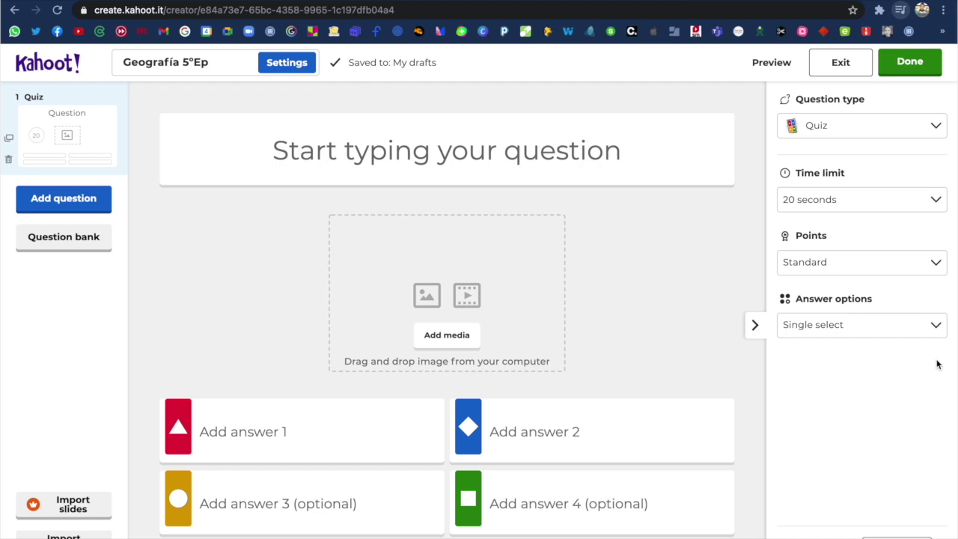
# - Examine the question types, time limits, points choices and answer options offered for the first question
pyautogui.click(927, 132)
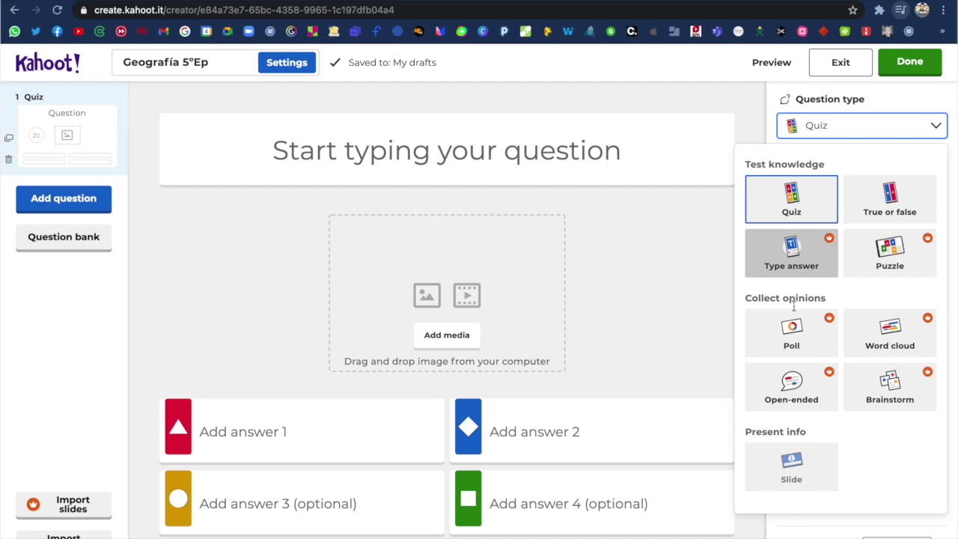
pyautogui.click(936, 125)
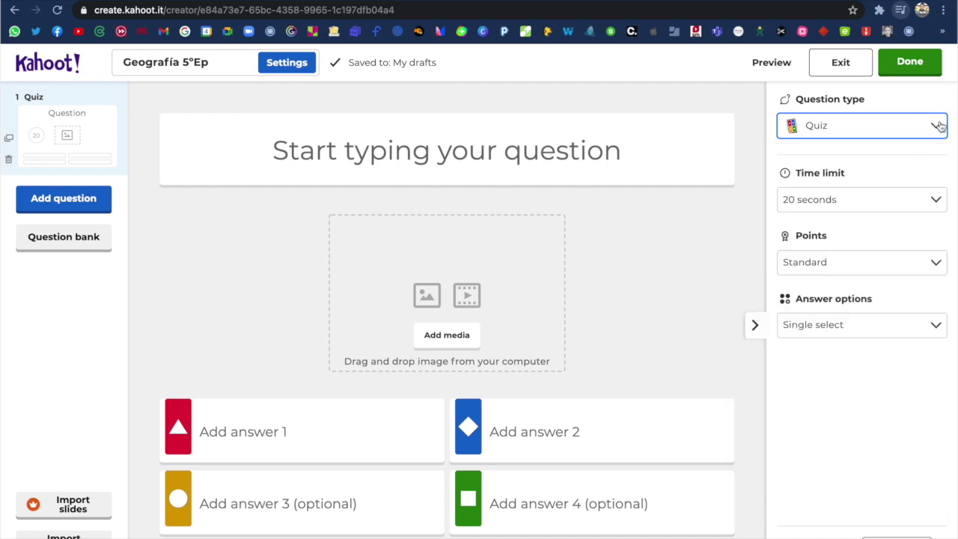
pyautogui.click(890, 203)
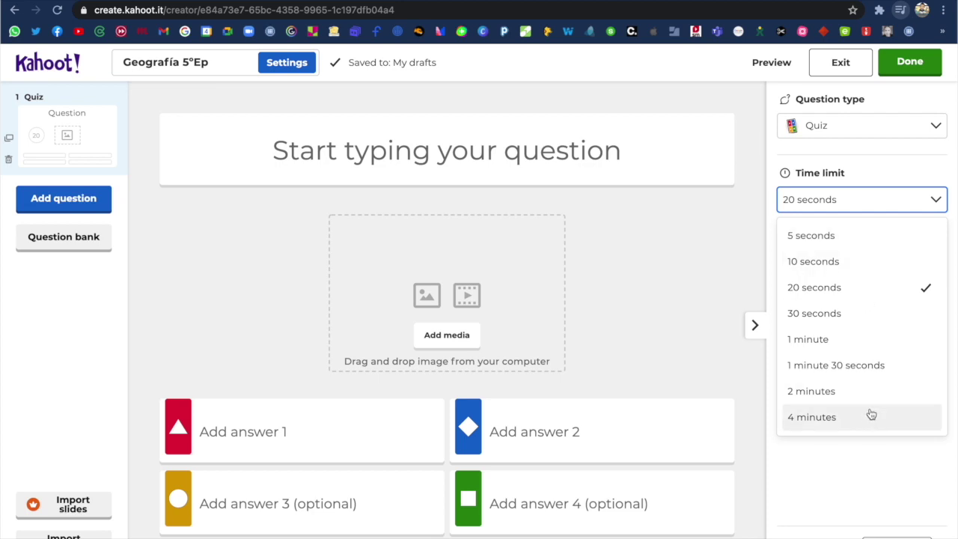
pyautogui.click(936, 202)
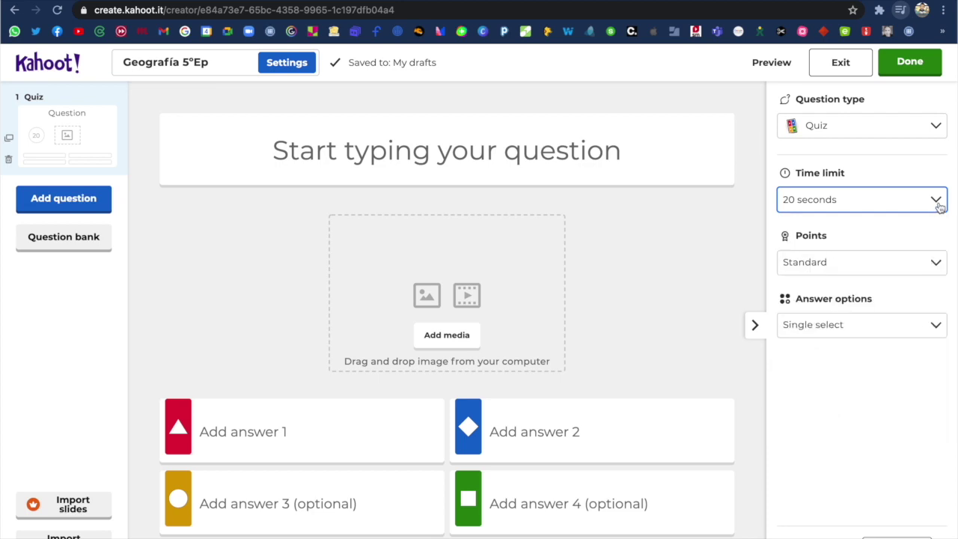
pyautogui.click(932, 264)
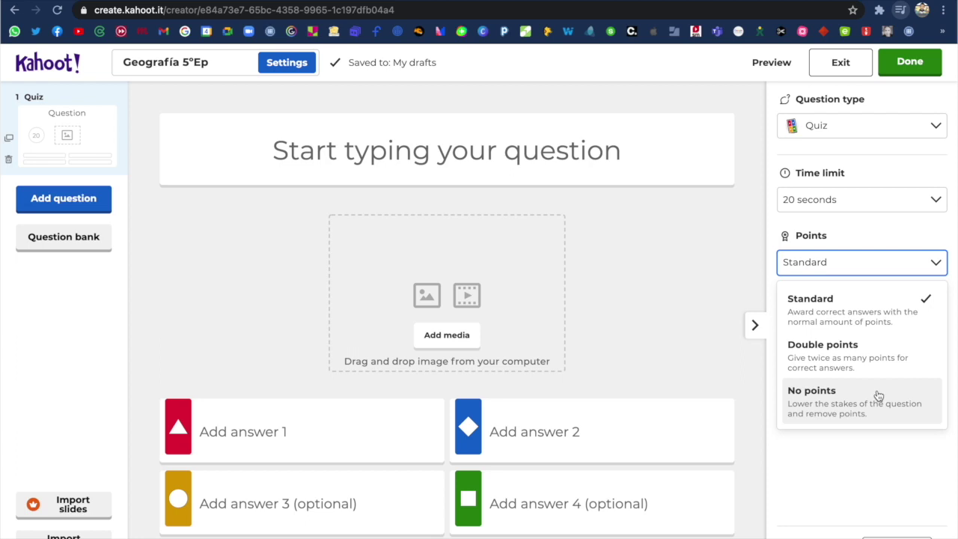
pyautogui.click(941, 262)
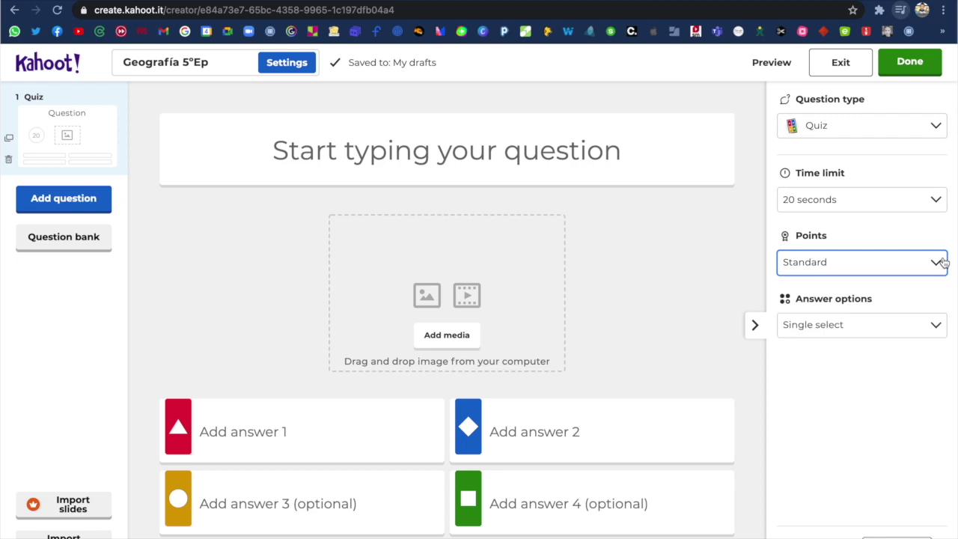
pyautogui.click(930, 326)
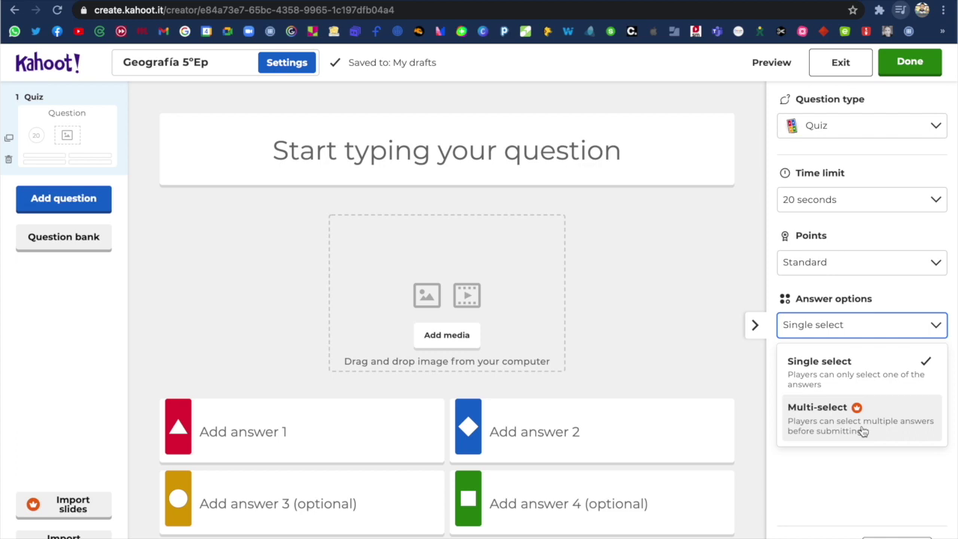
pyautogui.click(935, 326)
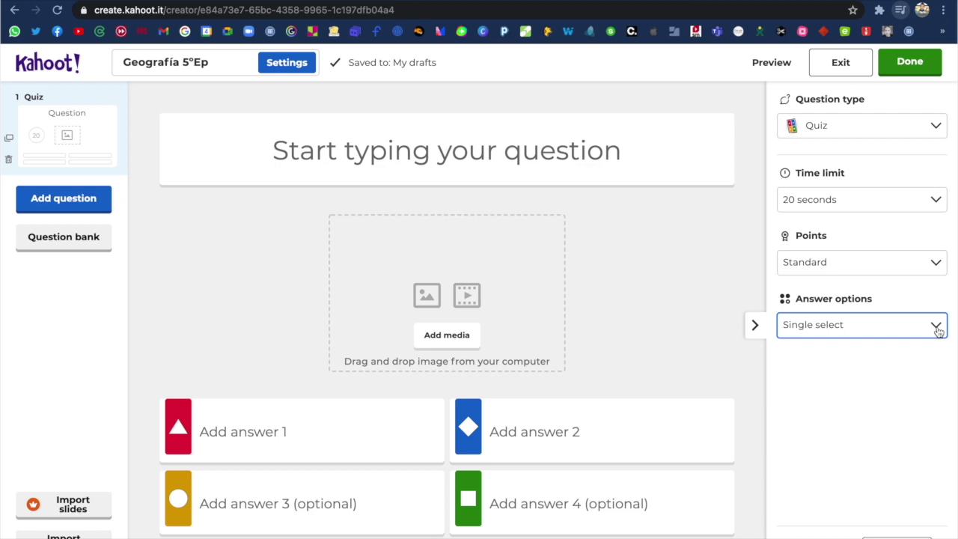
# - Enter "¿Por dónde pasa el río Guadalquivir?" as the text of the first quiz question
pyautogui.click(501, 146)
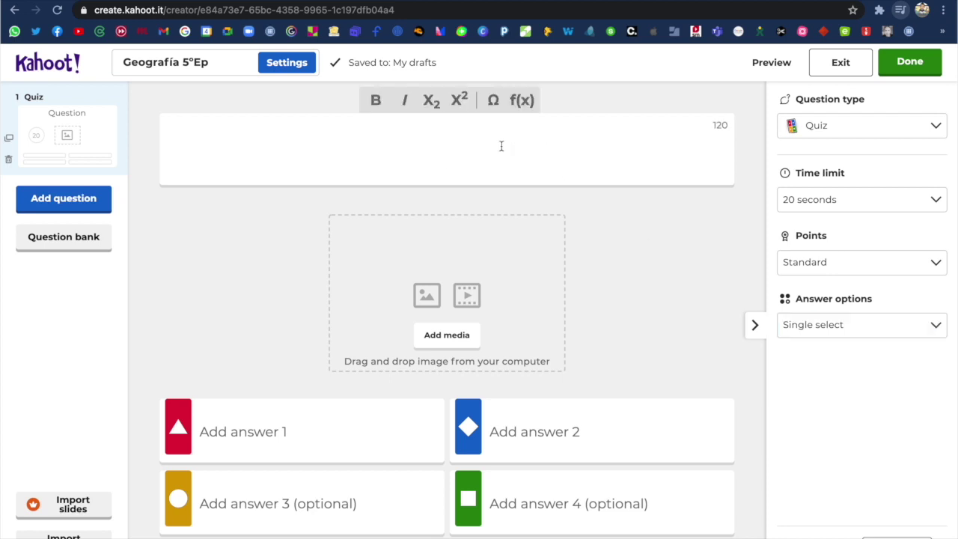
pyautogui.write('¿Por dó')
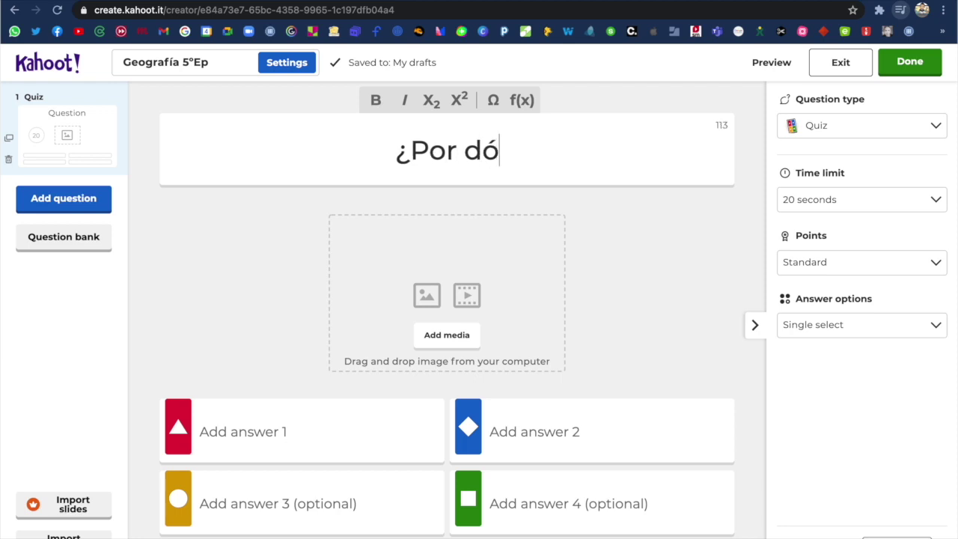
pyautogui.write('nde m')
pyautogui.press('BackSpace')
pyautogui.write('pasa el río ')
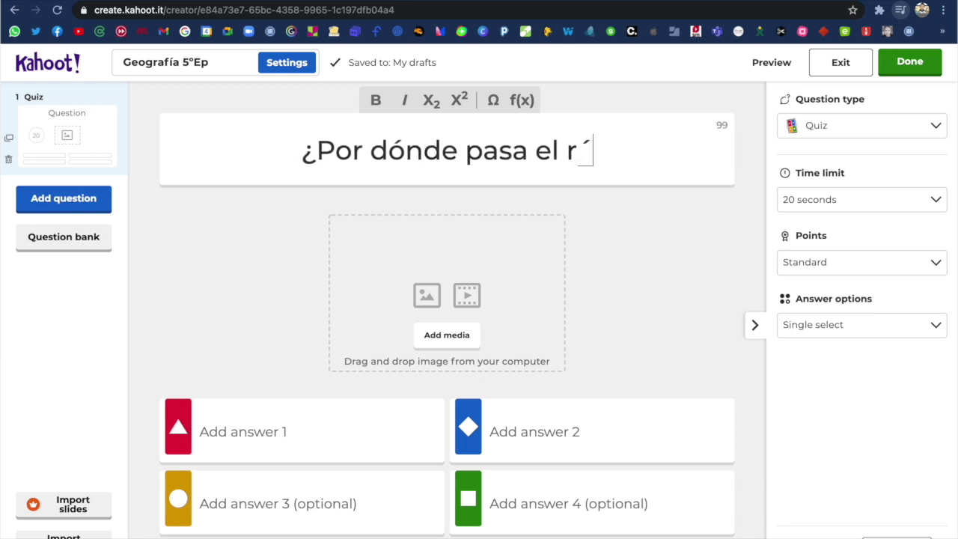
pyautogui.write('Guadalqu')
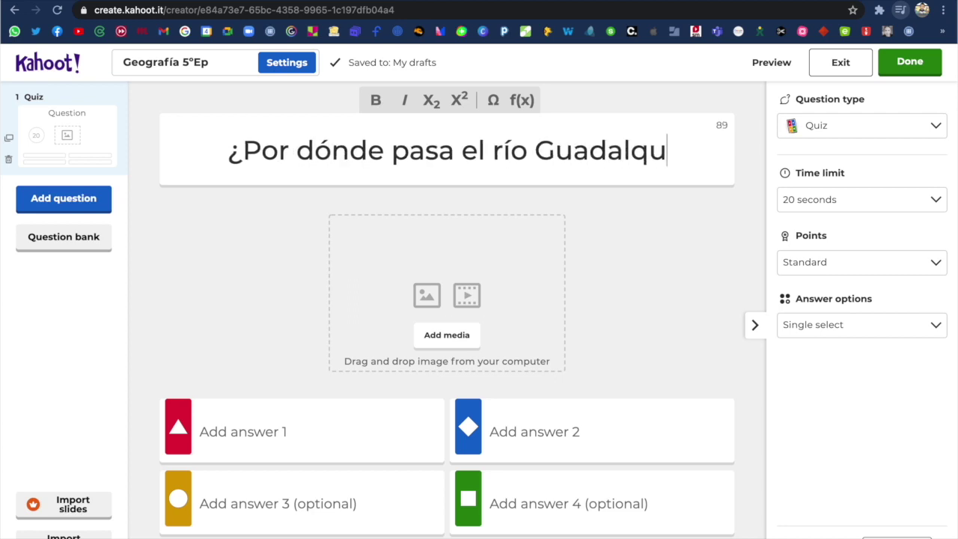
pyautogui.write('ivir?')
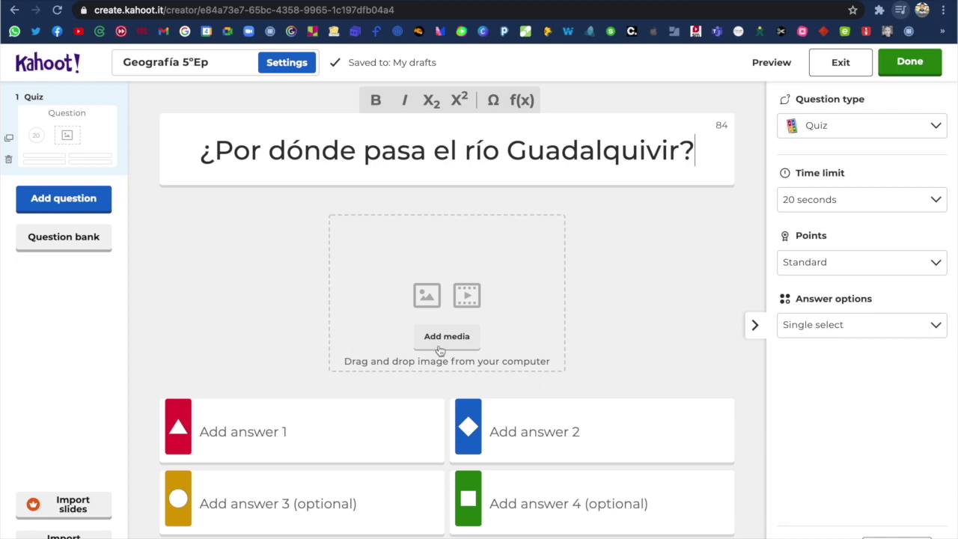
# - Fill in answer 1 Huelva, answer 2 Cáceres, answer 3 Sevilla and answer 4 Madrid, and mark Huelva and Sevilla as correct
pyautogui.click(274, 424)
pyautogui.write('Huelva')
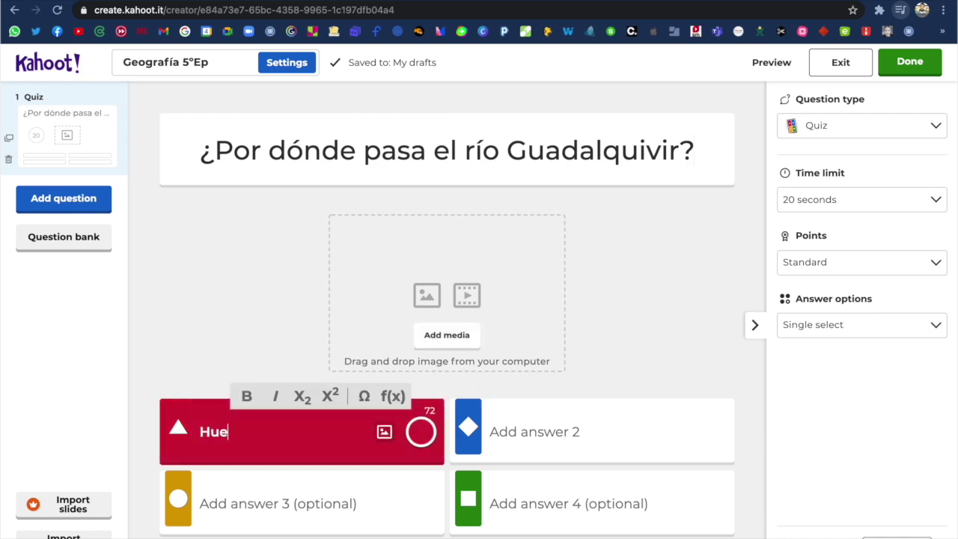
pyautogui.click(272, 498)
pyautogui.write('Sevilla')
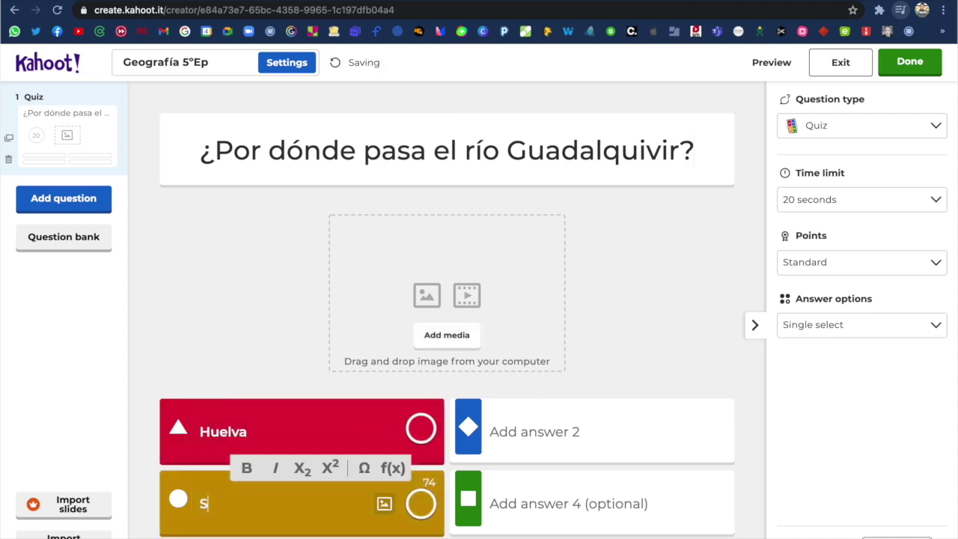
pyautogui.click(522, 433)
pyautogui.write('Cáceres')
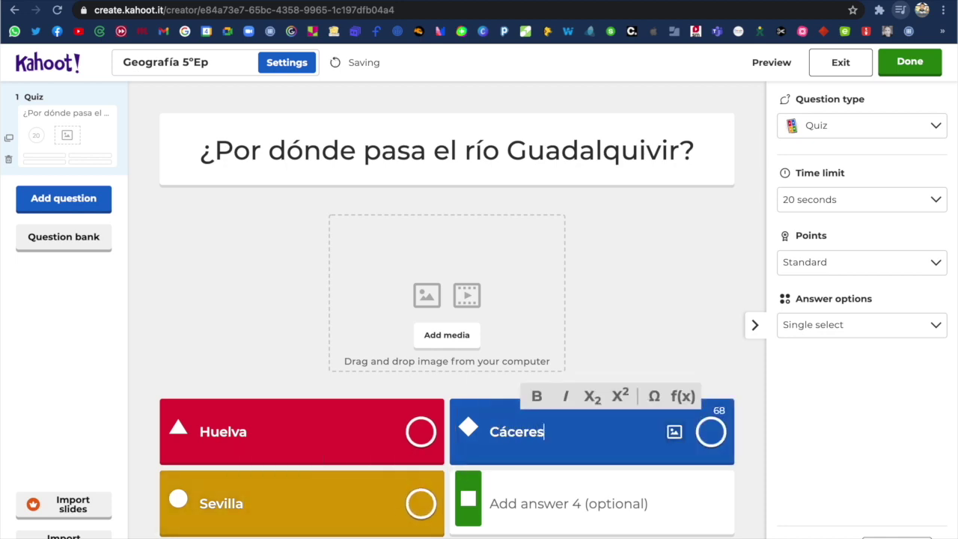
pyautogui.click(557, 507)
pyautogui.write('Madrid')
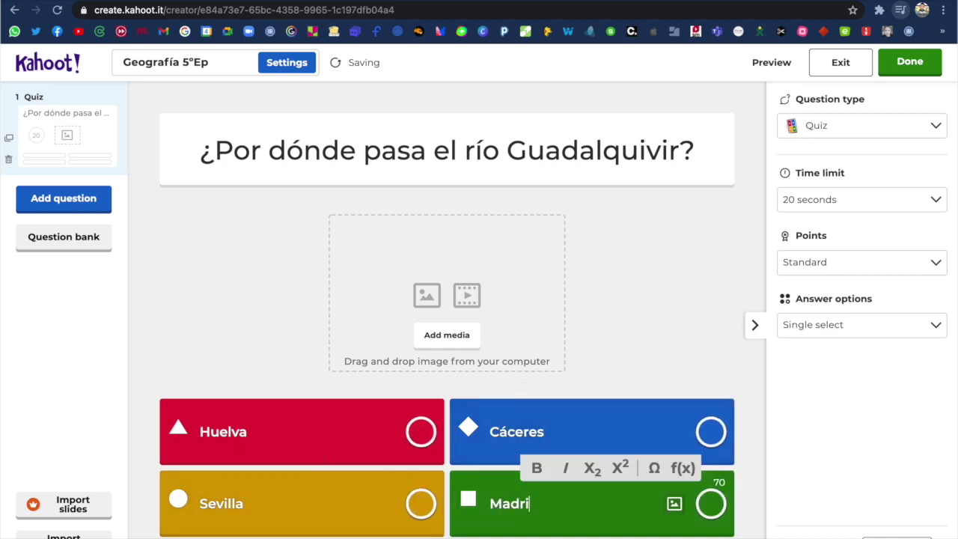
pyautogui.click(671, 366)
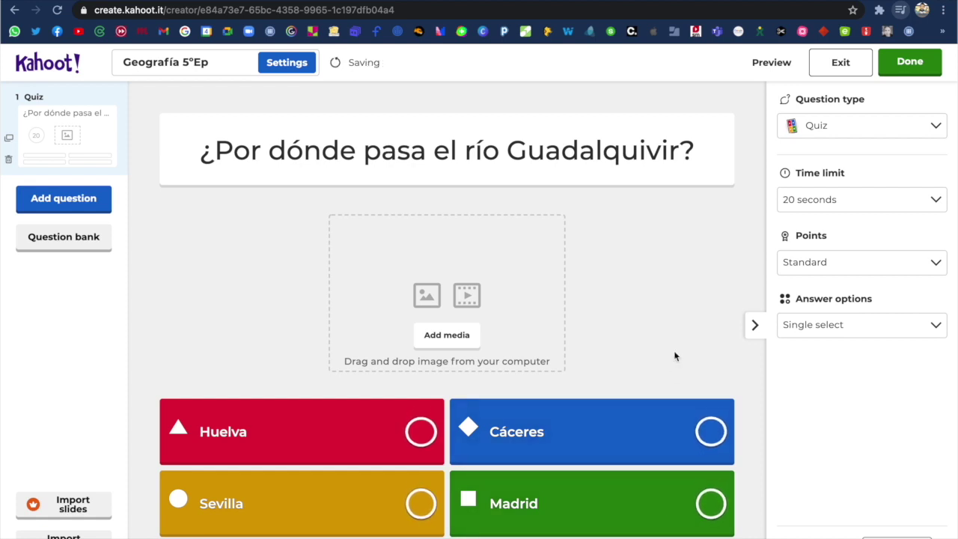
pyautogui.click(421, 432)
pyautogui.click(422, 507)
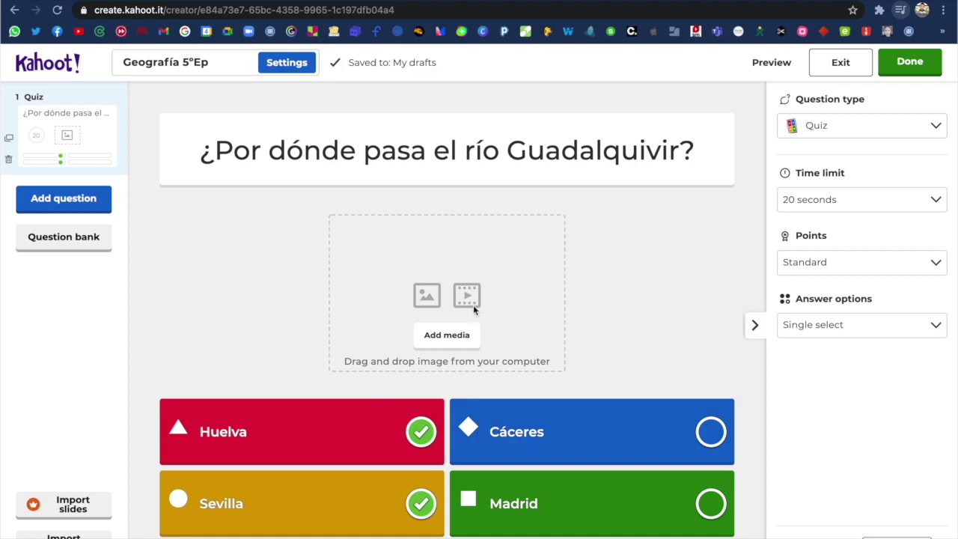
# - Choose a YouTube link as the question's media and paste the share link copied from the "Sevilla Río Guadalquivir" video on YouTube
pyautogui.click(453, 336)
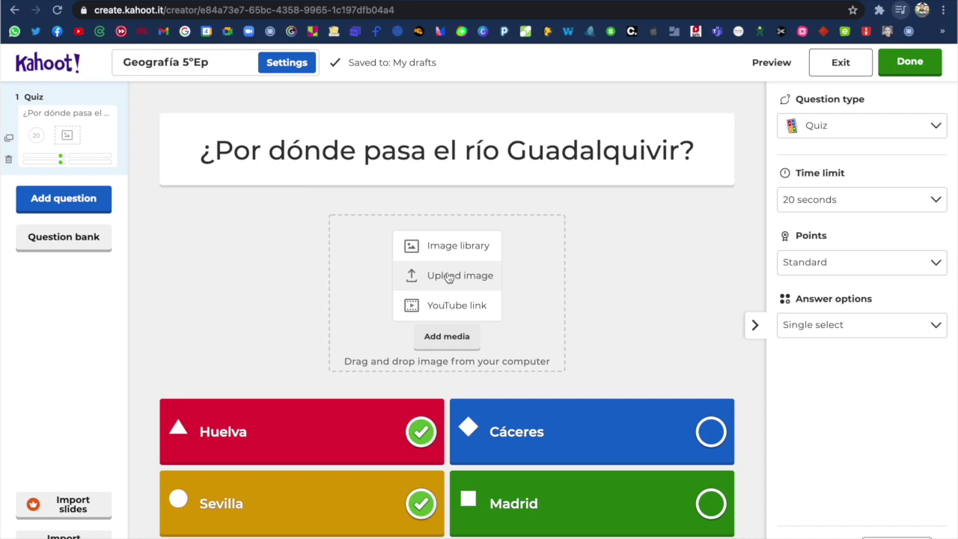
pyautogui.click(452, 306)
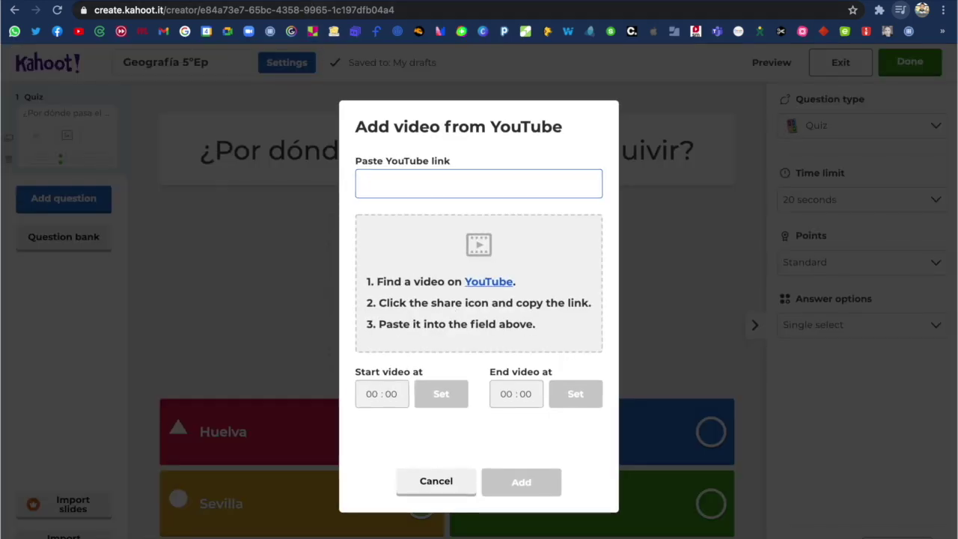
pyautogui.hotkey('ctrl', 'Tab')
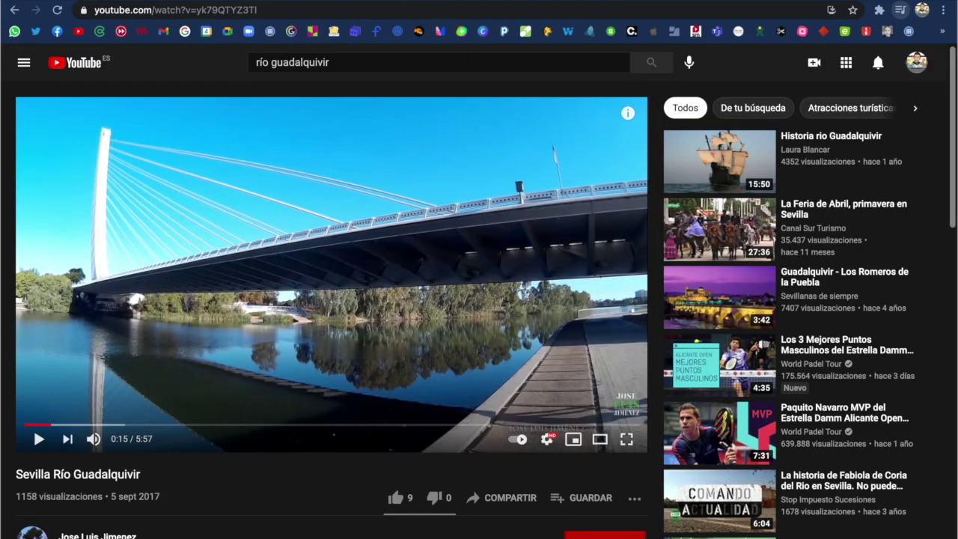
pyautogui.click(499, 496)
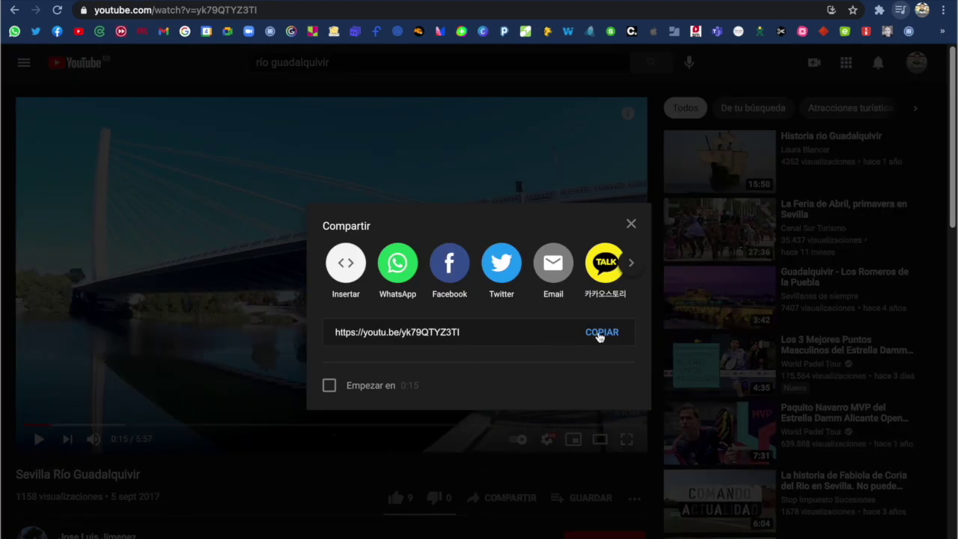
pyautogui.click(599, 335)
pyautogui.hotkey('ctrl', 'c')
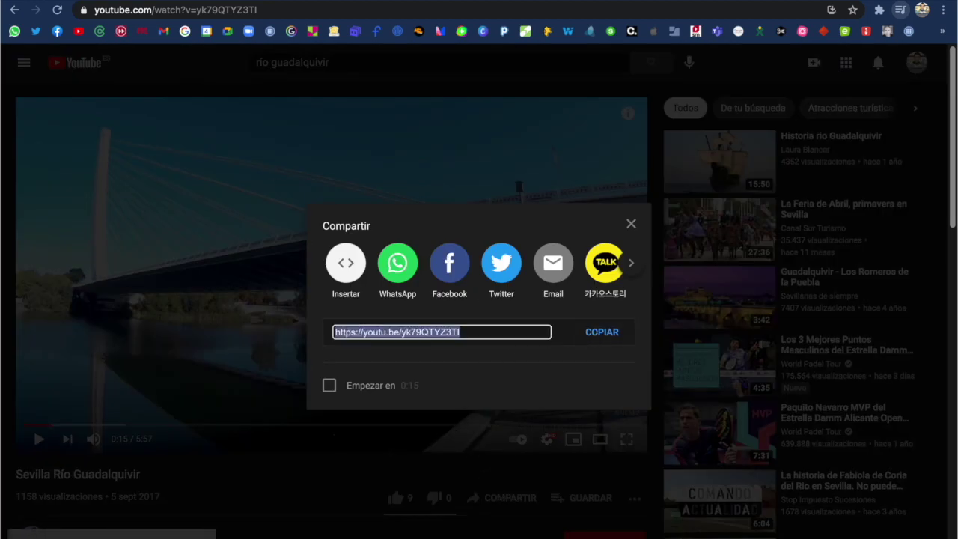
pyautogui.click(153, 1)
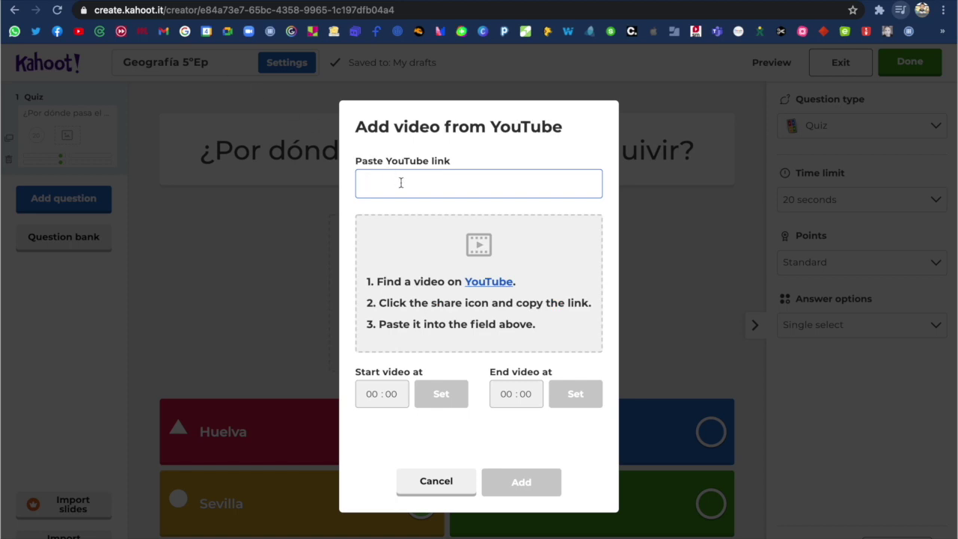
pyautogui.hotkey('ctrl', 'v')
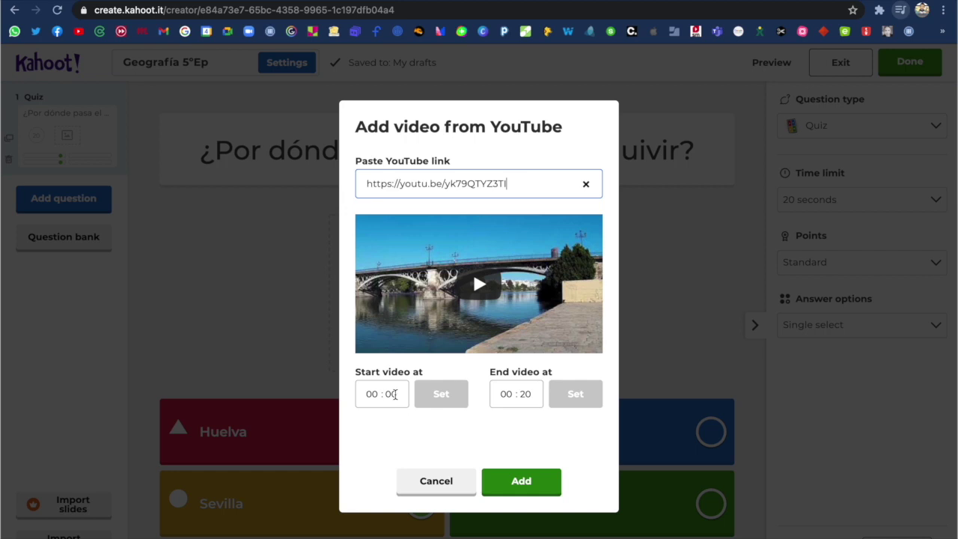
# - Enter 00:30 as the video's start and 00:45 as its end, apply the start time and add the video to the question
pyautogui.click(392, 393)
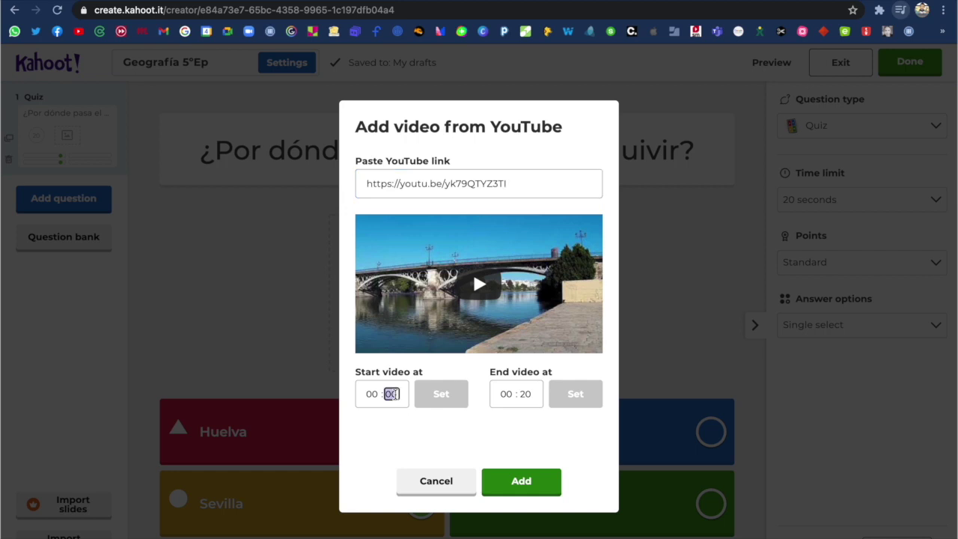
pyautogui.write('30')
pyautogui.click(526, 394)
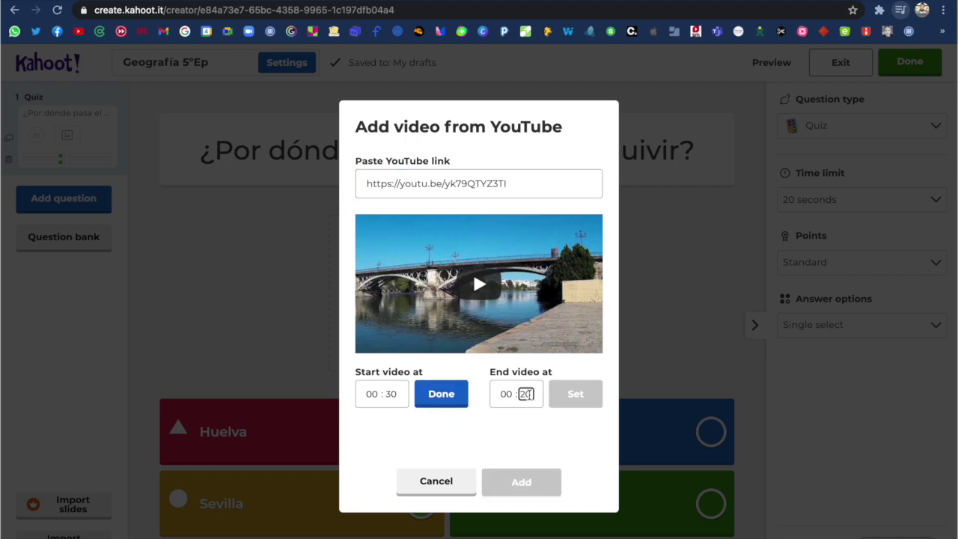
pyautogui.write('45')
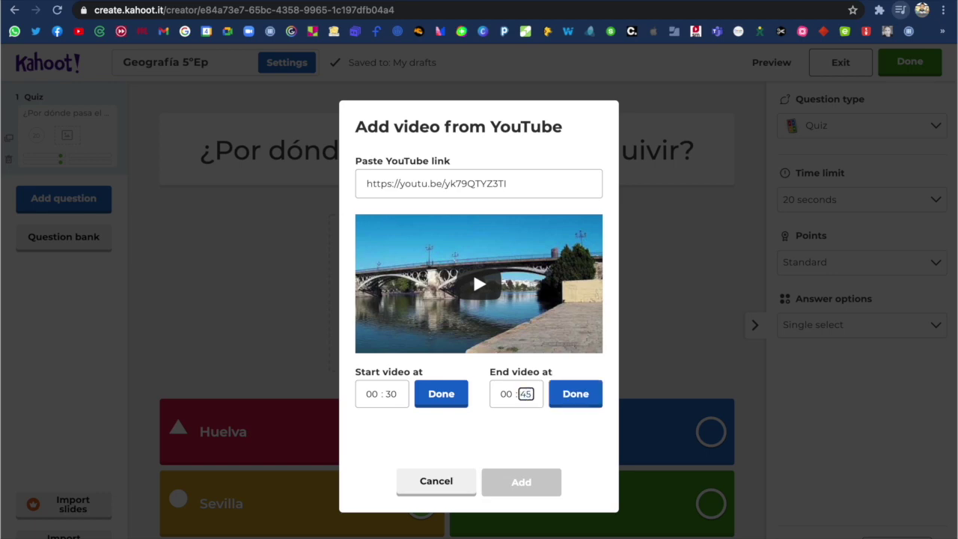
pyautogui.click(451, 397)
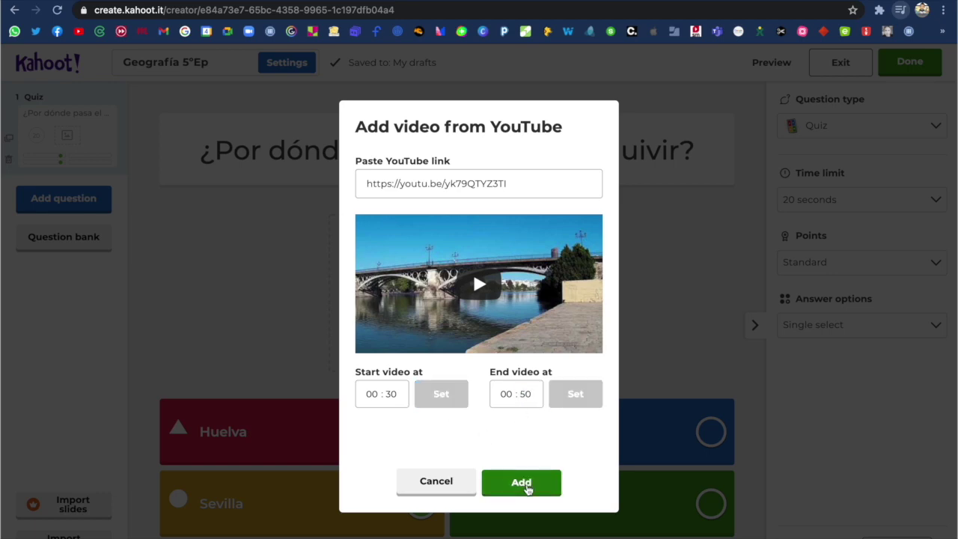
pyautogui.click(524, 484)
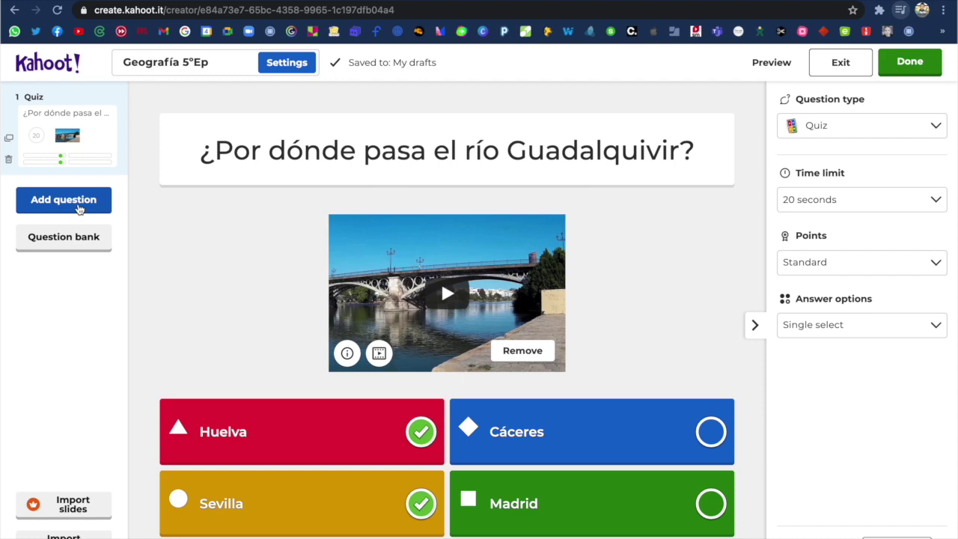
# - Add a second Quiz question with the text "¿Cual es la capital de la comunidad autónoma de Galicia?"
pyautogui.click(79, 209)
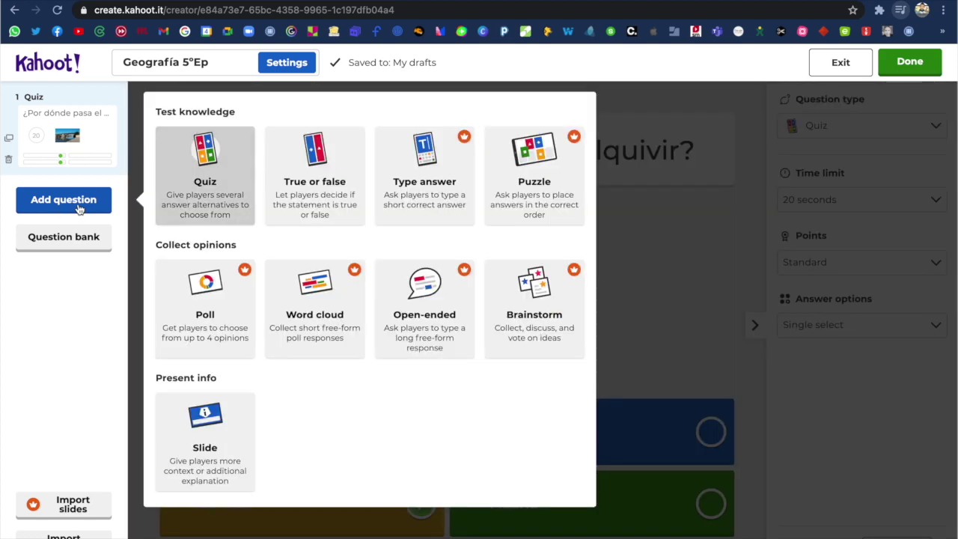
pyautogui.click(199, 187)
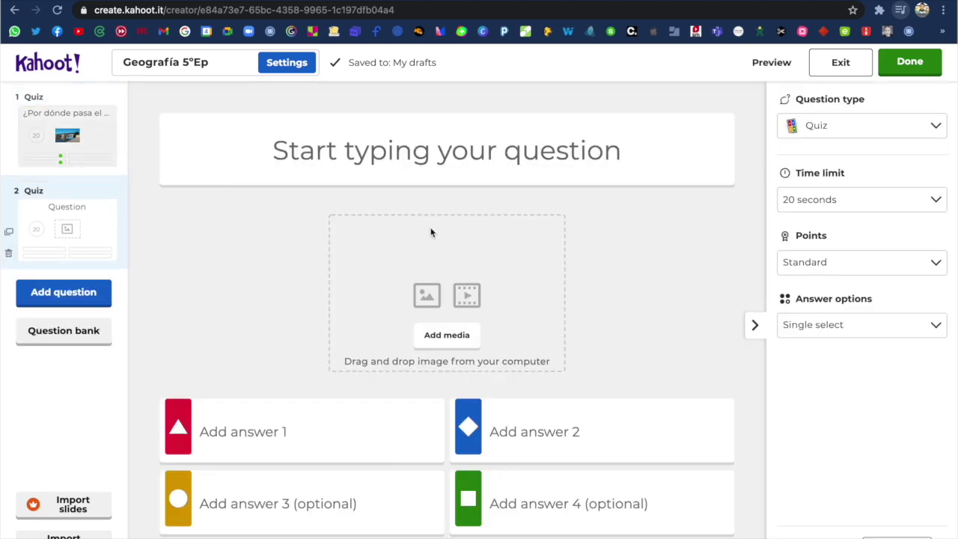
pyautogui.click(430, 152)
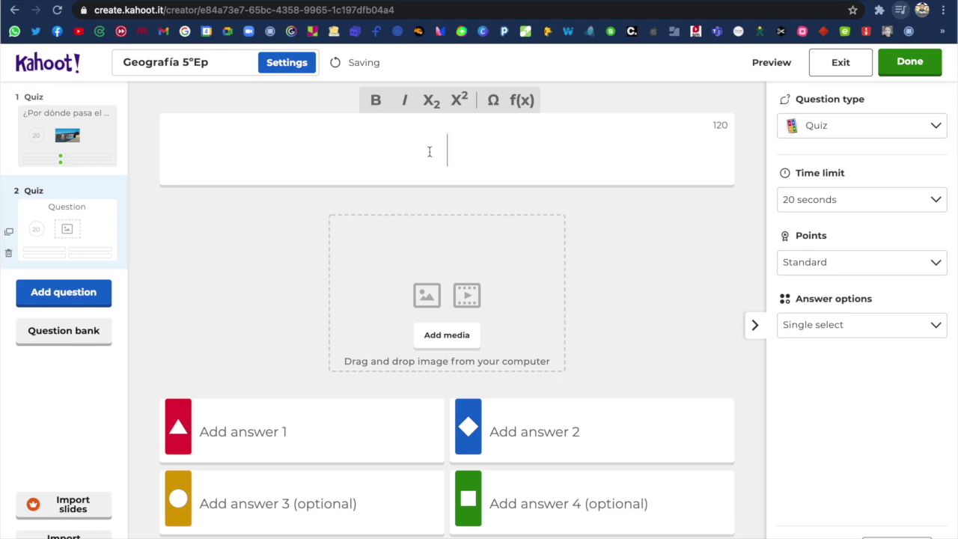
pyautogui.write('¿Cual es la capital de la comunidad autónoma de Gal')
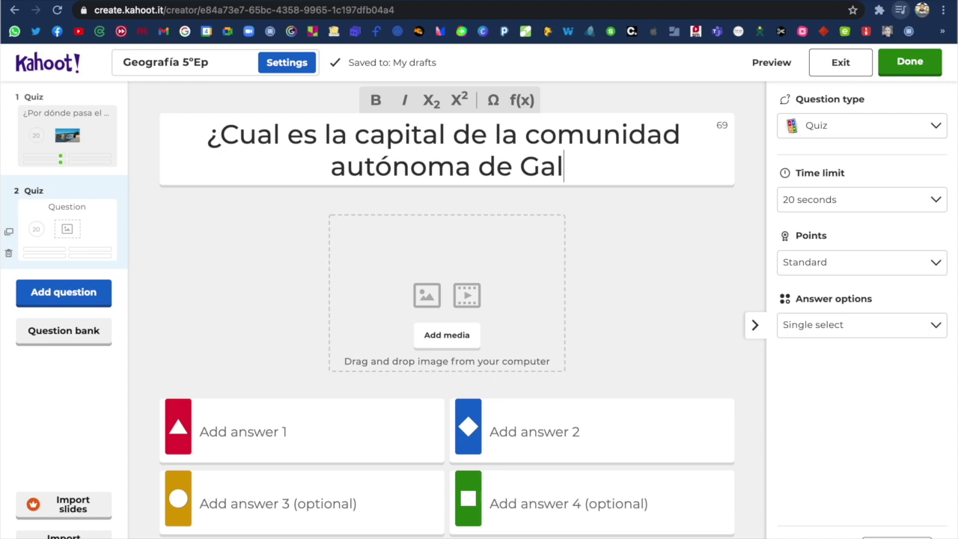
pyautogui.write('icia?')
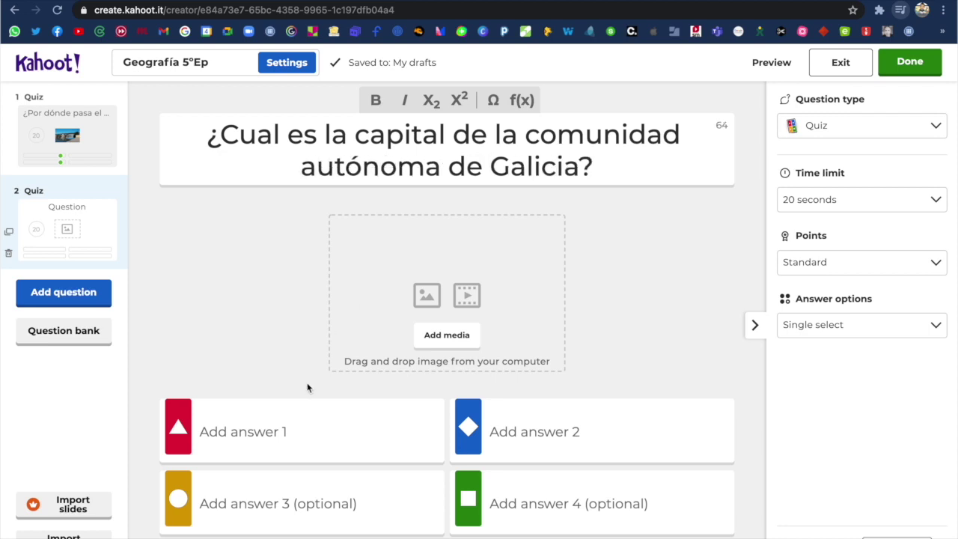
# - Upload bandera-galicia-1.png from the kahoot folder as the second question's image
pyautogui.click(446, 336)
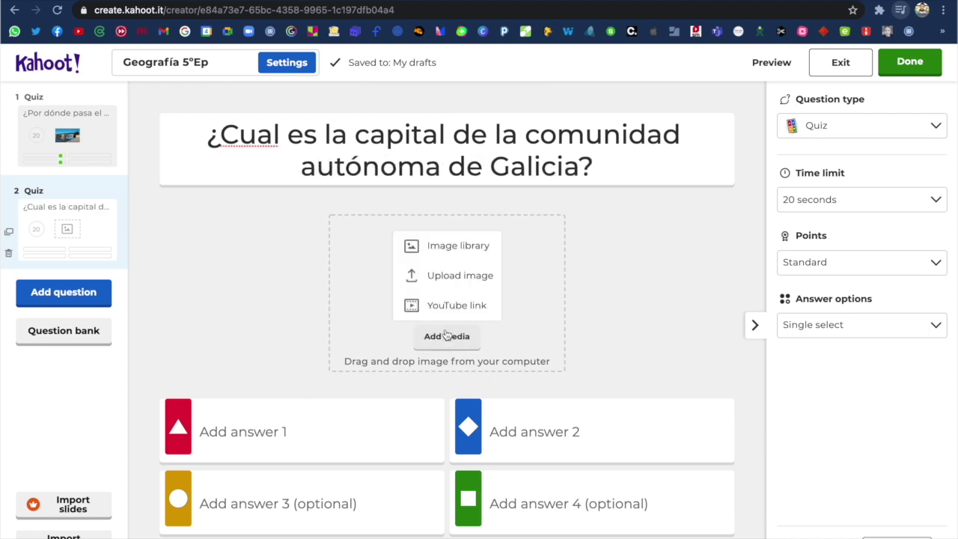
pyautogui.click(463, 286)
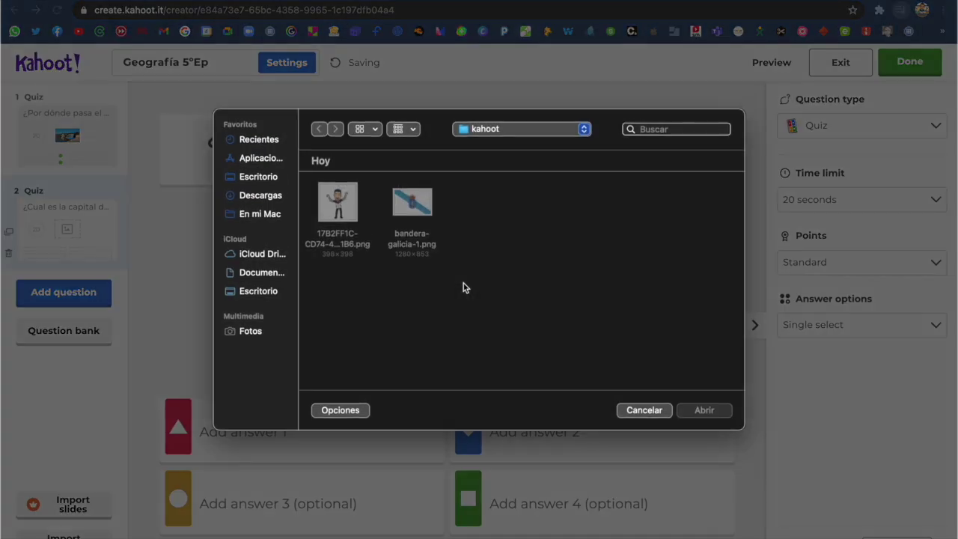
pyautogui.doubleClick(409, 210)
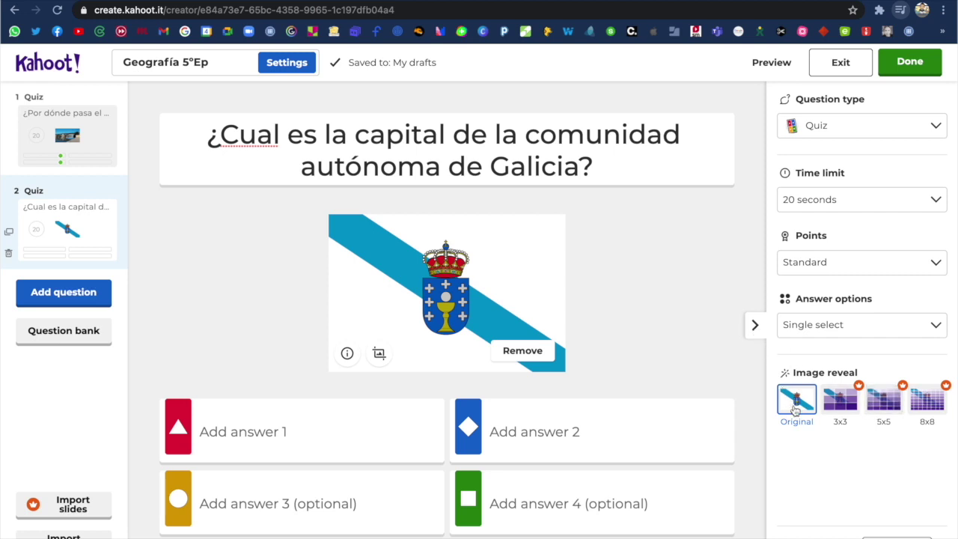
# - Enter Lugo as answer 1, A Coruña as answer 3 and Orense as answer 2 of the Galicia question
pyautogui.click(754, 325)
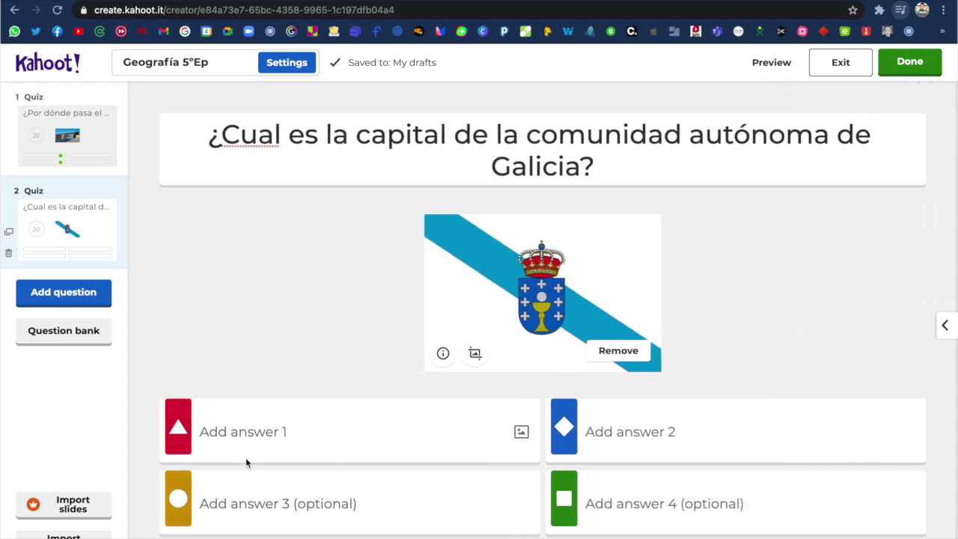
pyautogui.click(244, 445)
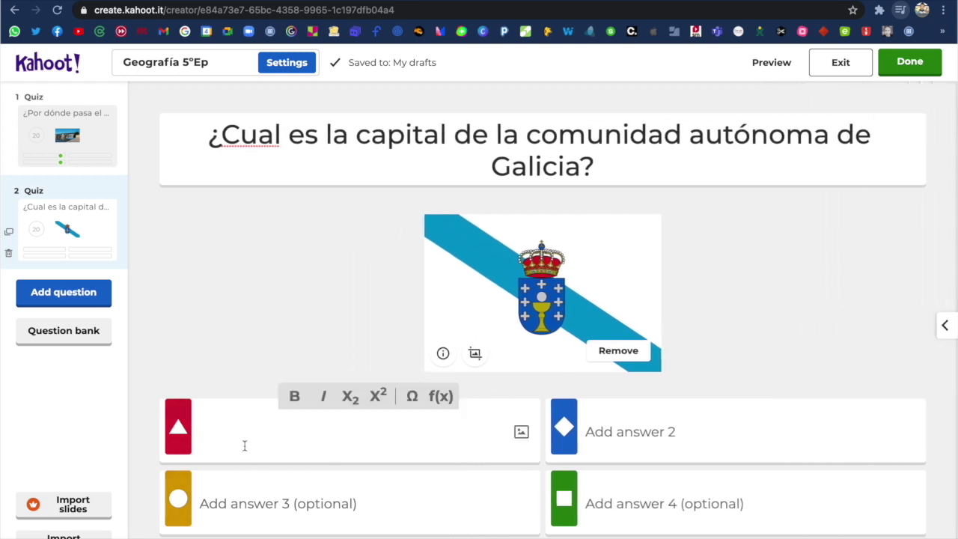
pyautogui.write('Lugo')
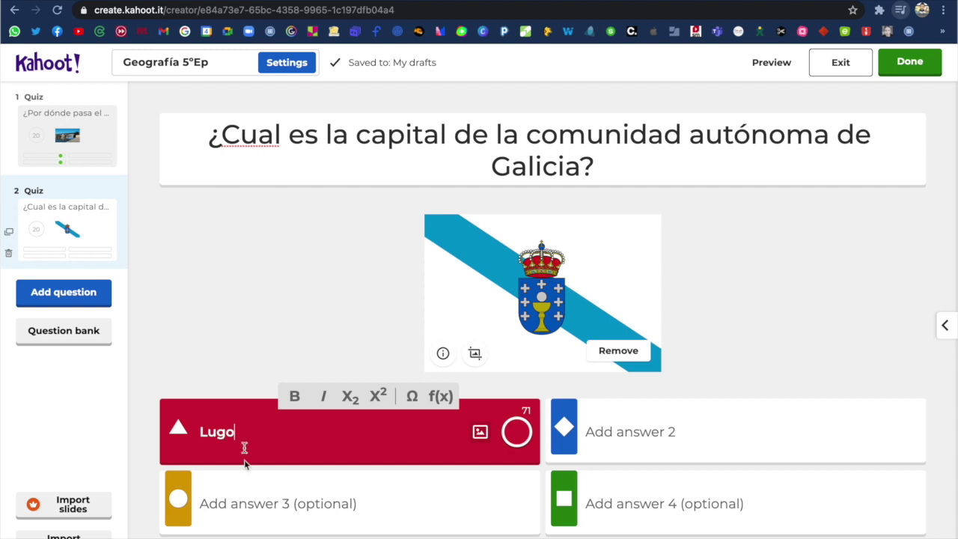
pyautogui.click(236, 516)
pyautogui.write('A Cor')
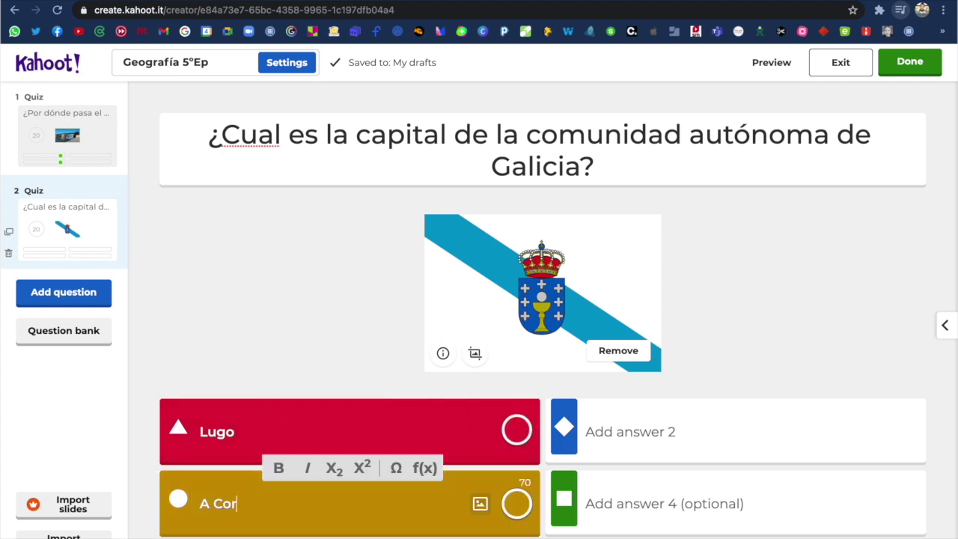
pyautogui.write('uña')
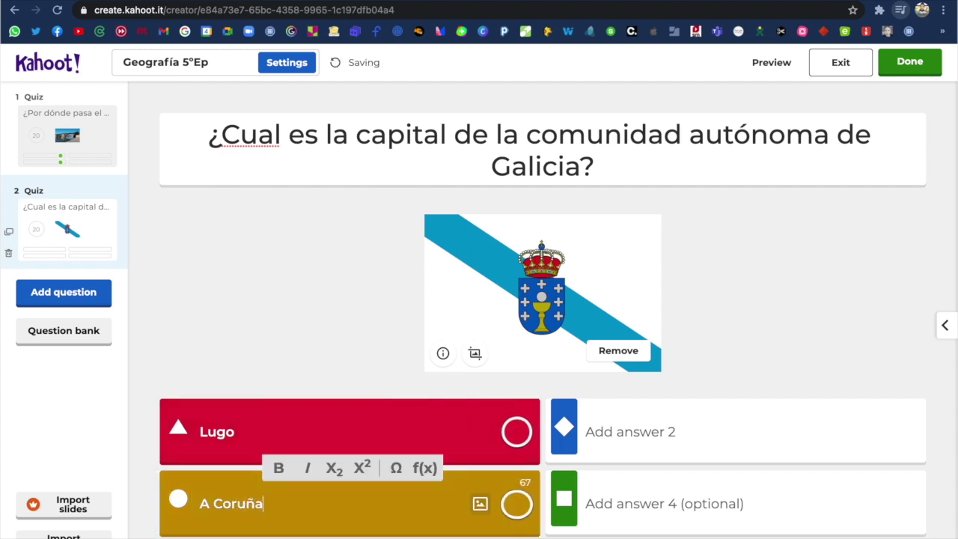
pyautogui.click(651, 443)
pyautogui.write('Orense')
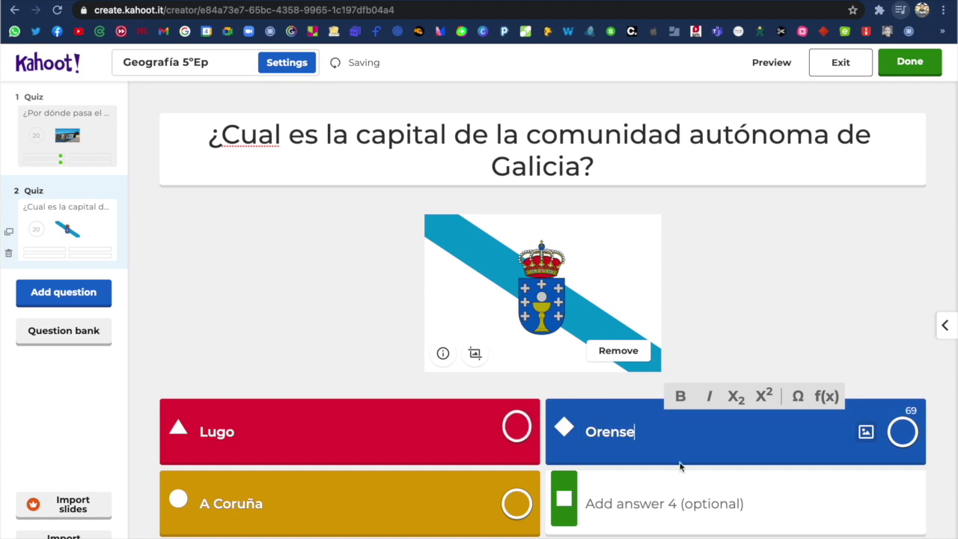
# - Enter Santiago de Compostela as answer 4 of the Galicia question and mark it as correct
pyautogui.click(716, 504)
pyautogui.write('Santiago')
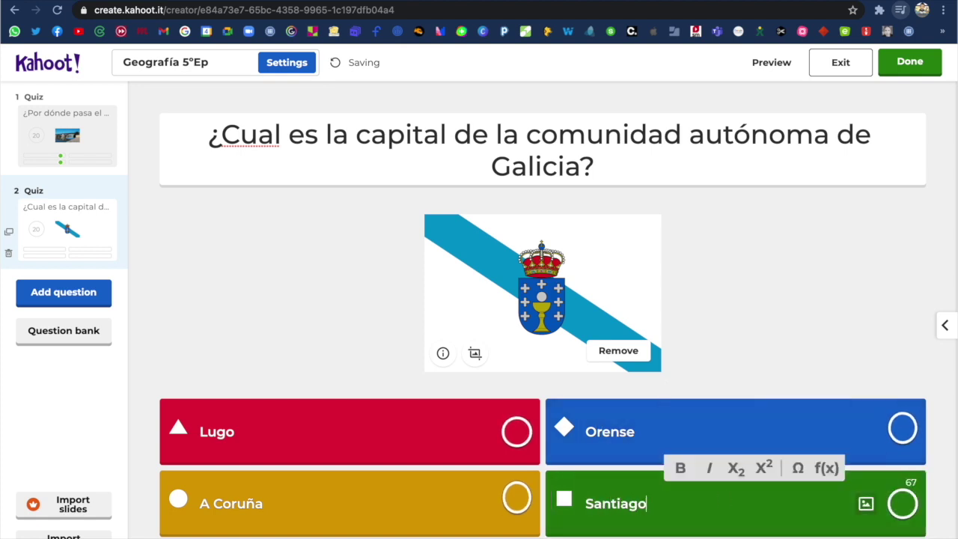
pyautogui.write(' de ')
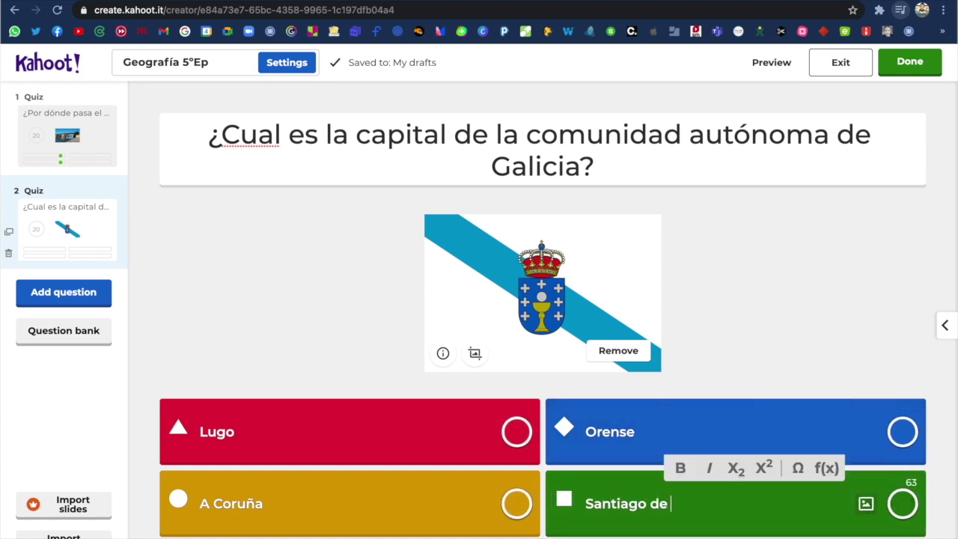
pyautogui.write('Compostela')
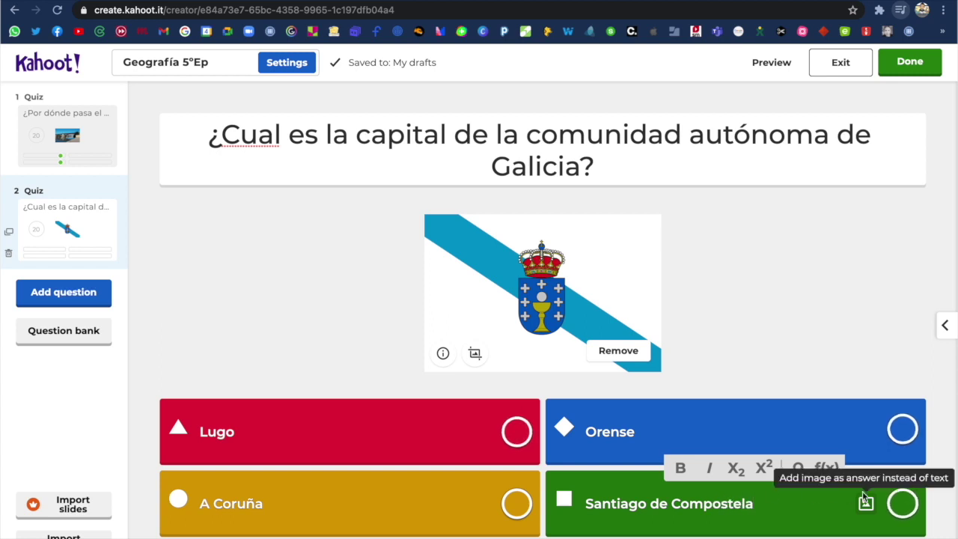
pyautogui.click(902, 504)
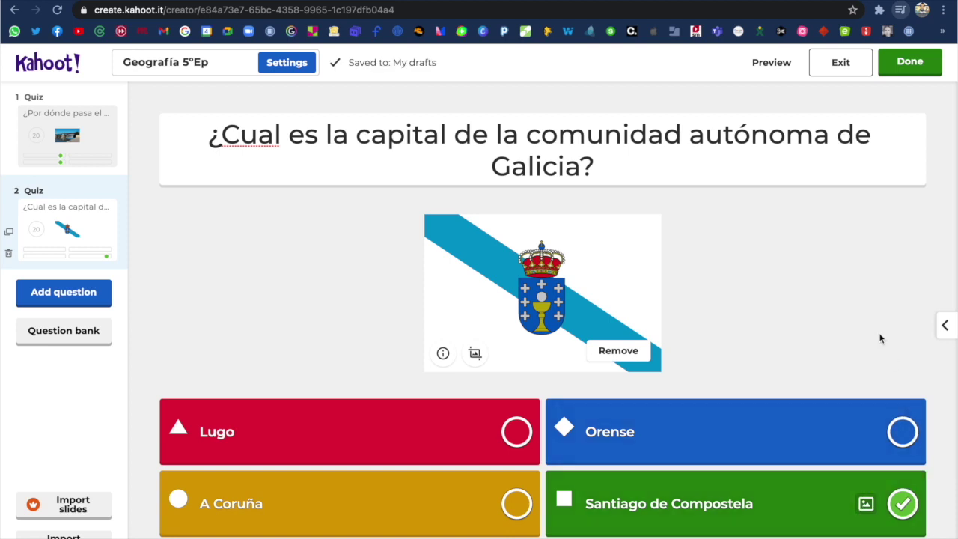
# - Set the Galicia question's time limit to 10 seconds and its points to Double points
pyautogui.click(945, 325)
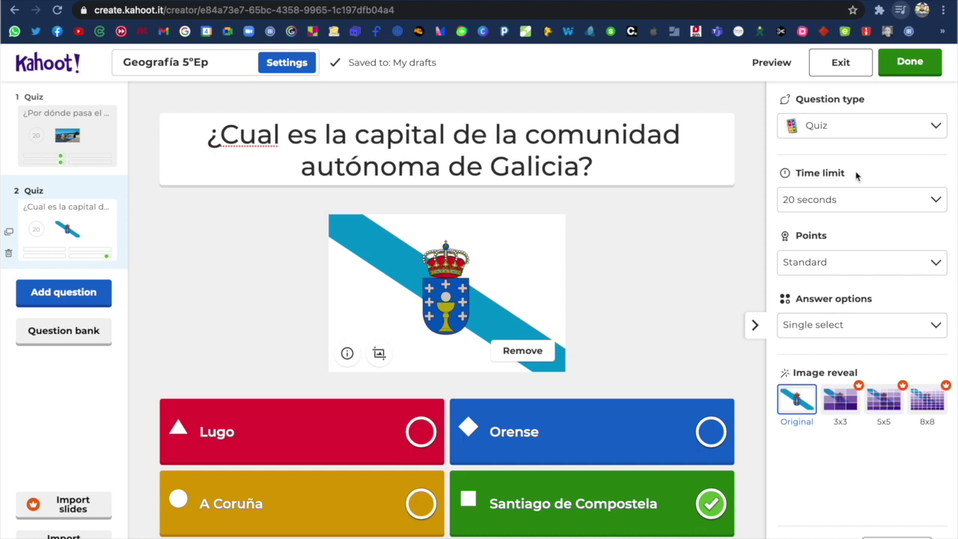
pyautogui.click(851, 202)
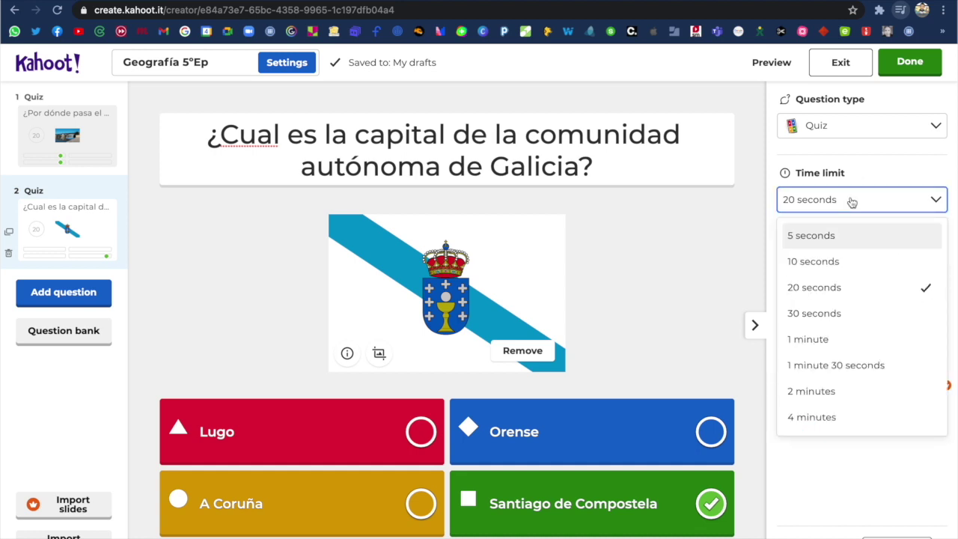
pyautogui.click(841, 261)
pyautogui.click(841, 262)
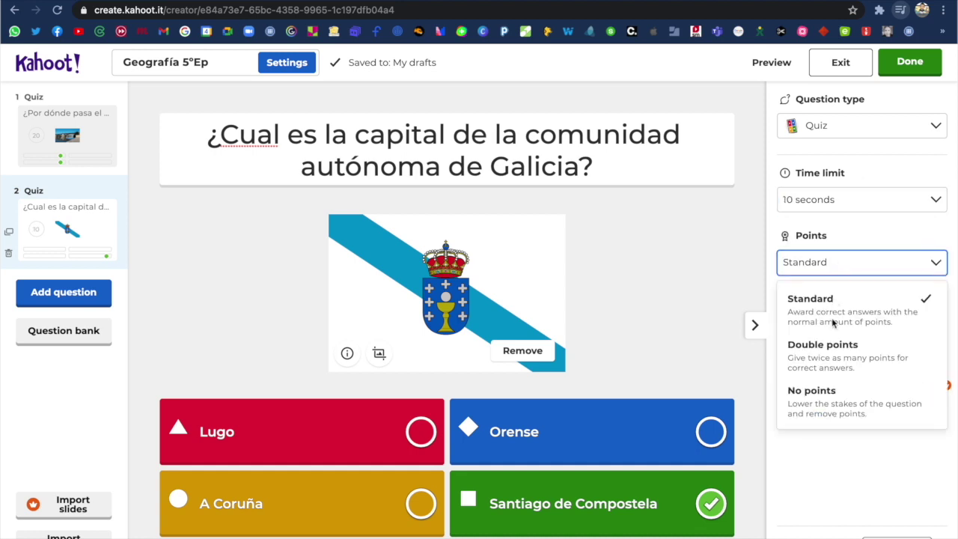
pyautogui.click(831, 347)
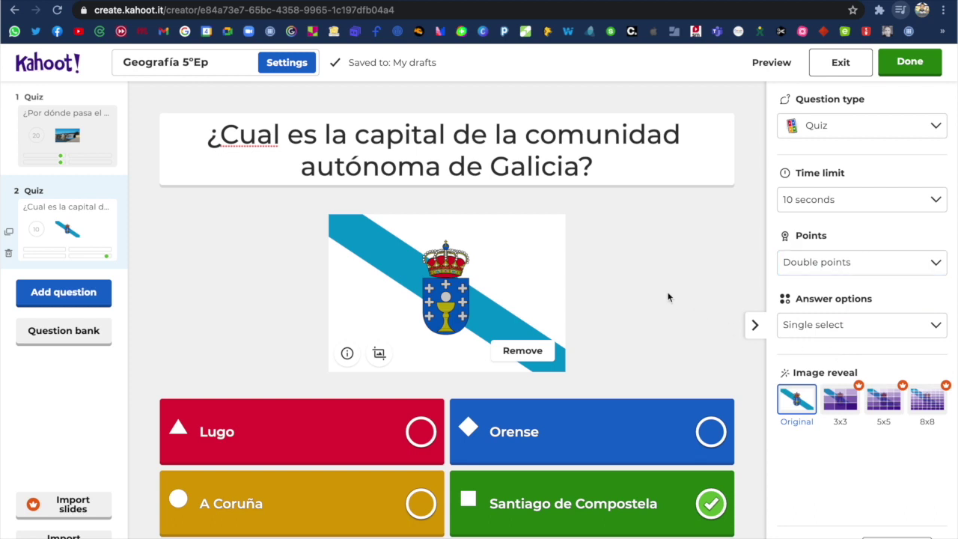
# - Add a True or false question with the text "¿Es Rio de Janeiro la capital de Brasil?"
pyautogui.click(43, 295)
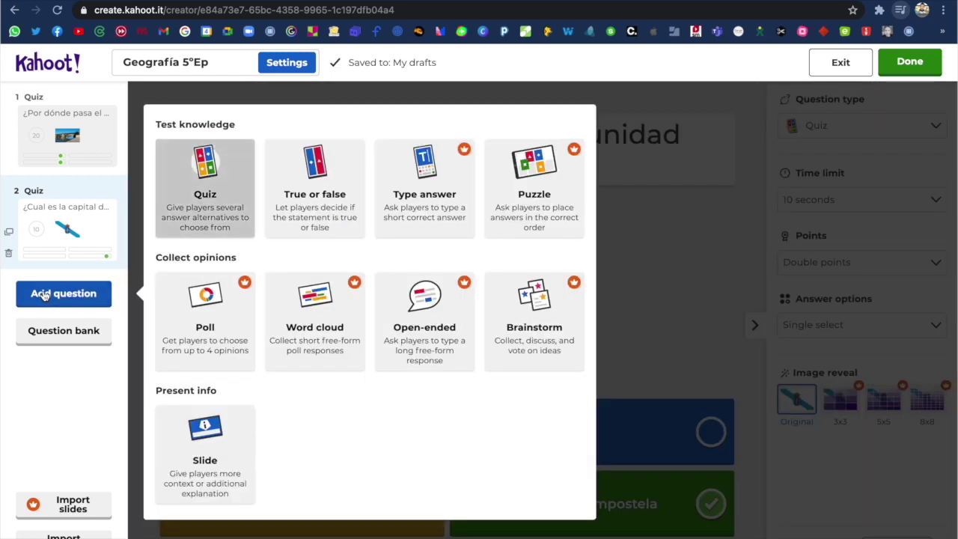
pyautogui.click(269, 181)
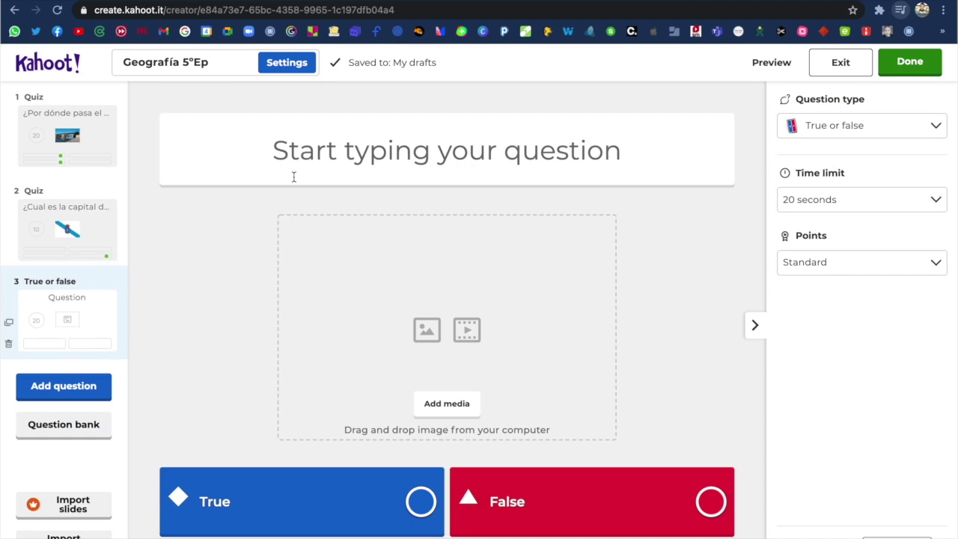
pyautogui.click(390, 155)
pyautogui.write('¿')
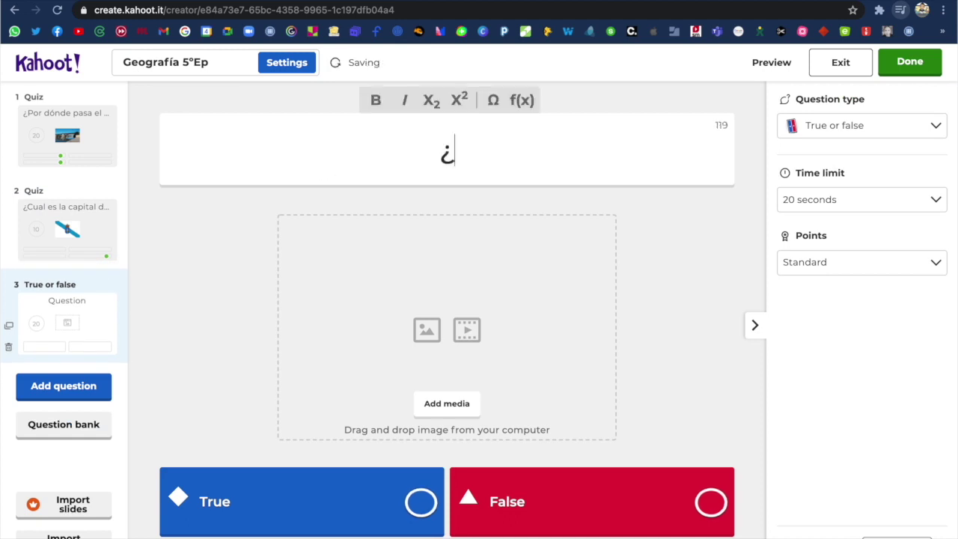
pyautogui.write('Es Rio de Ja')
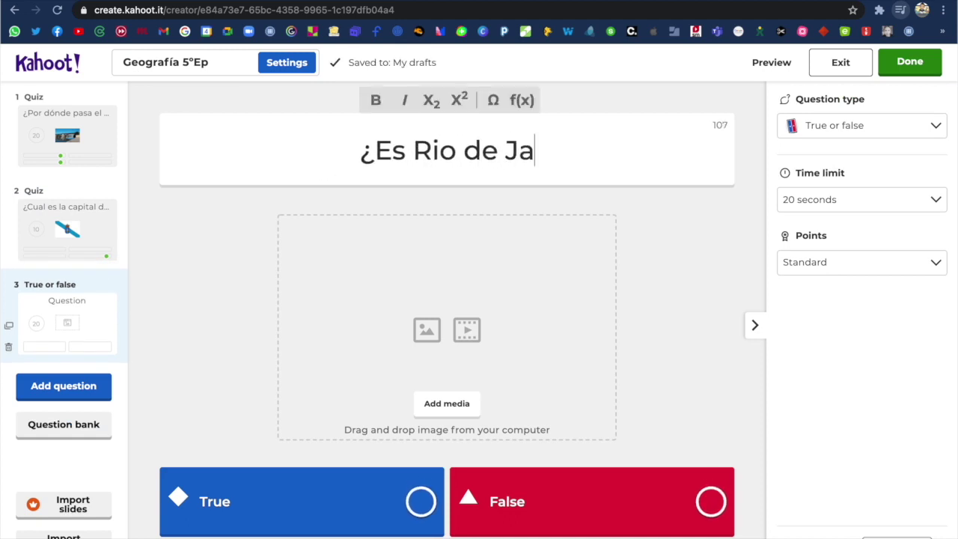
pyautogui.write('neiro la capita')
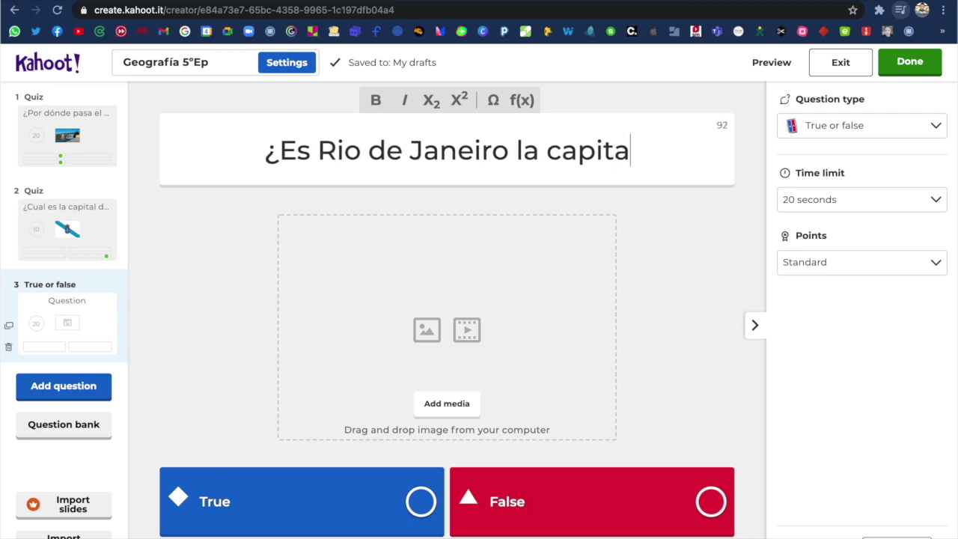
pyautogui.write('l de Brasil?')
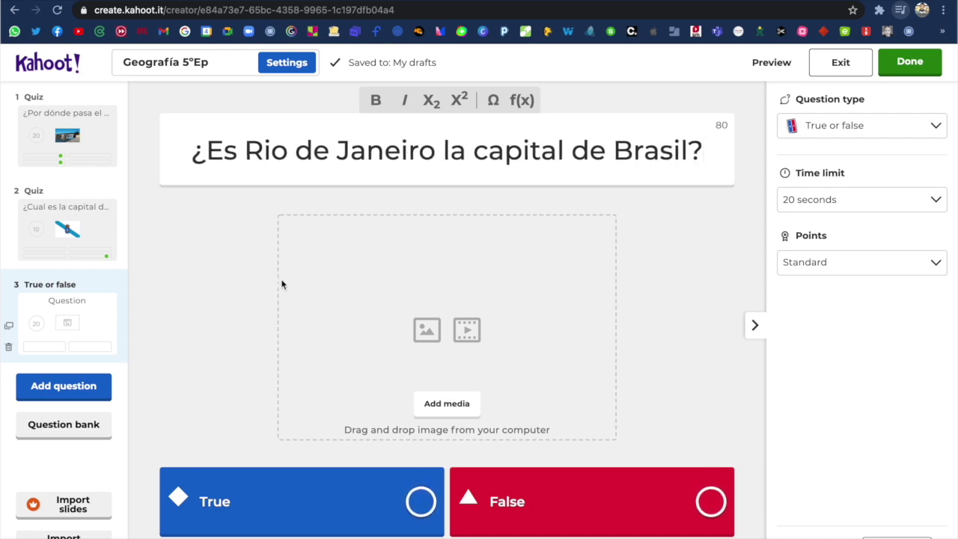
# - Add the aerial photo of Rio de Janeiro from the image library's Geography category to the third question
pyautogui.click(447, 404)
pyautogui.click(466, 322)
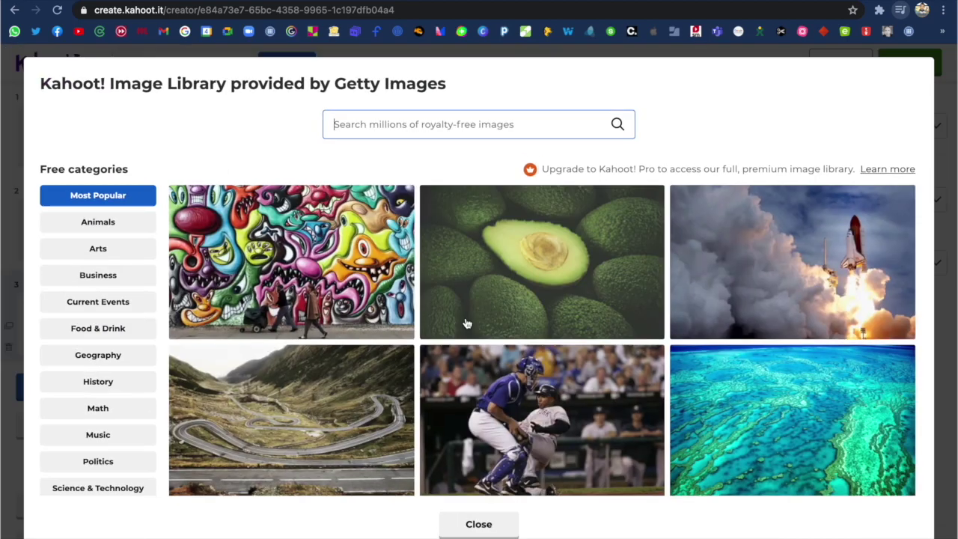
pyautogui.click(95, 361)
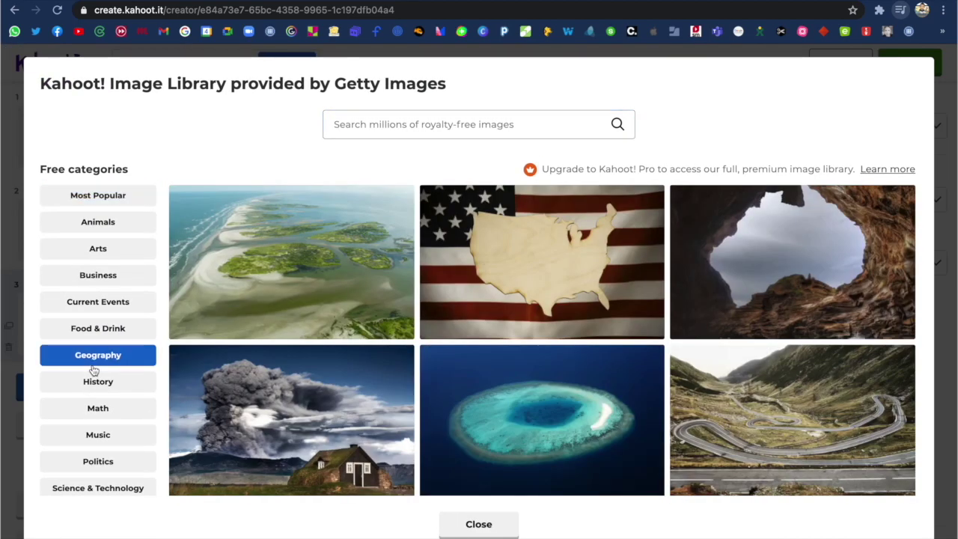
pyautogui.scroll(-5, 485, 411)
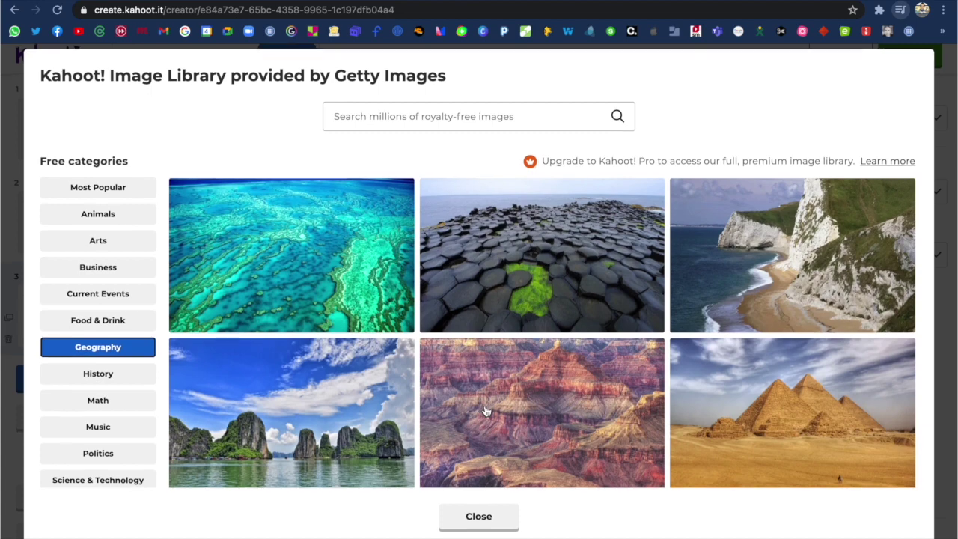
pyautogui.scroll(-4, 528, 349)
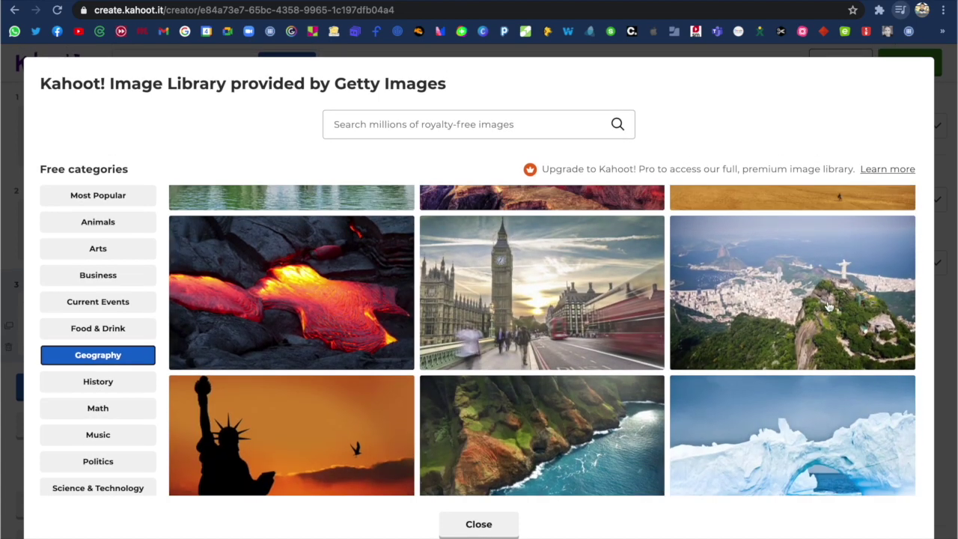
pyautogui.click(829, 307)
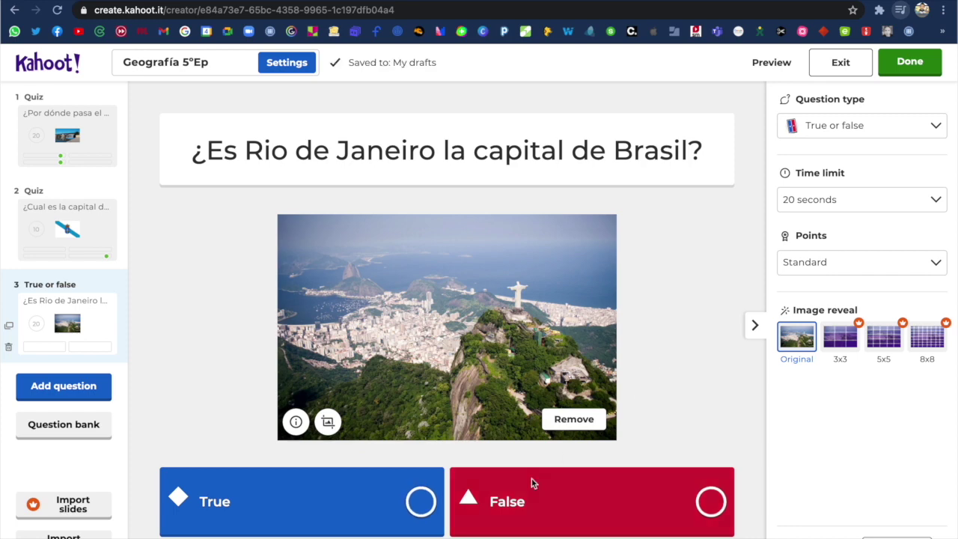
# - Mark False as the correct answer to the Rio de Janeiro question and finish the kahoot
pyautogui.click(712, 502)
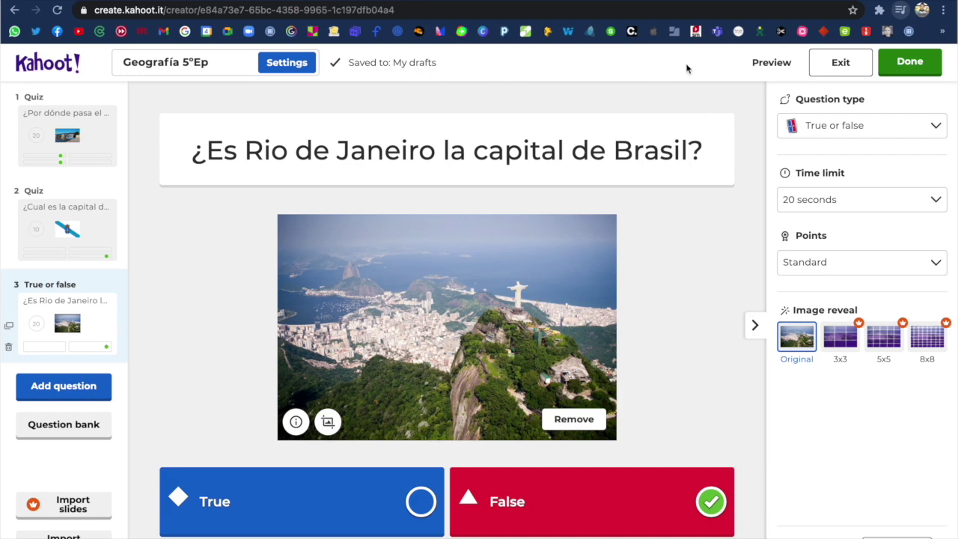
pyautogui.click(895, 68)
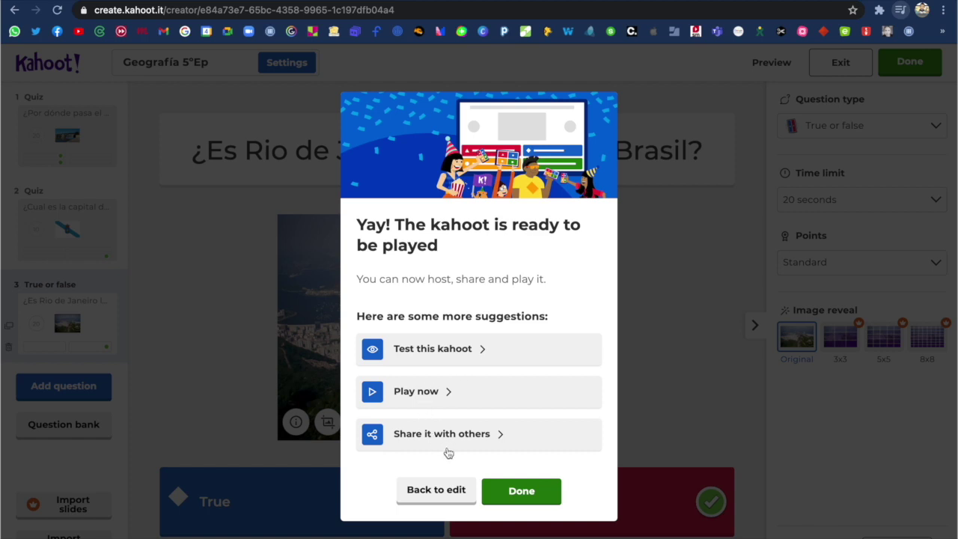
pyautogui.click(513, 489)
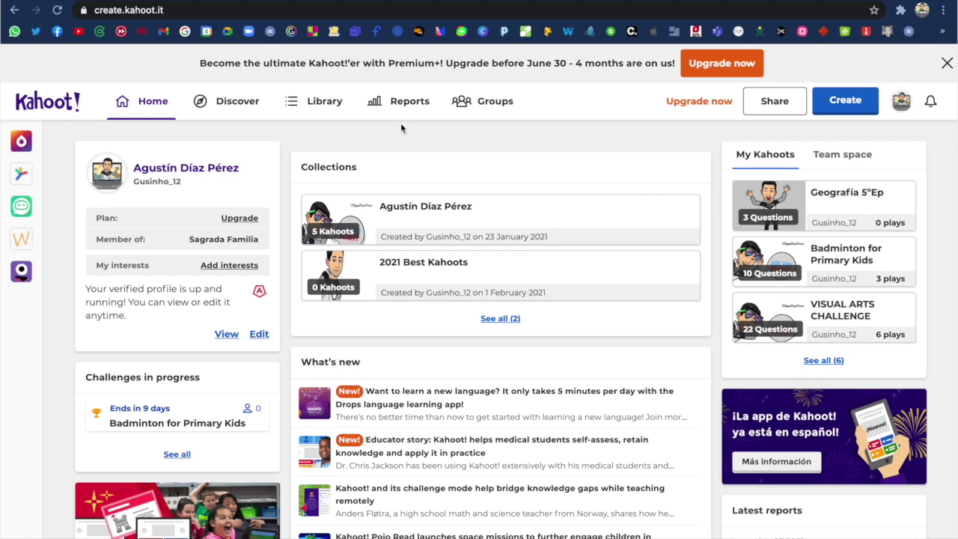
# - Start Geografía 5ºEp from the kahoot library in Teach mode as a live game
pyautogui.click(334, 104)
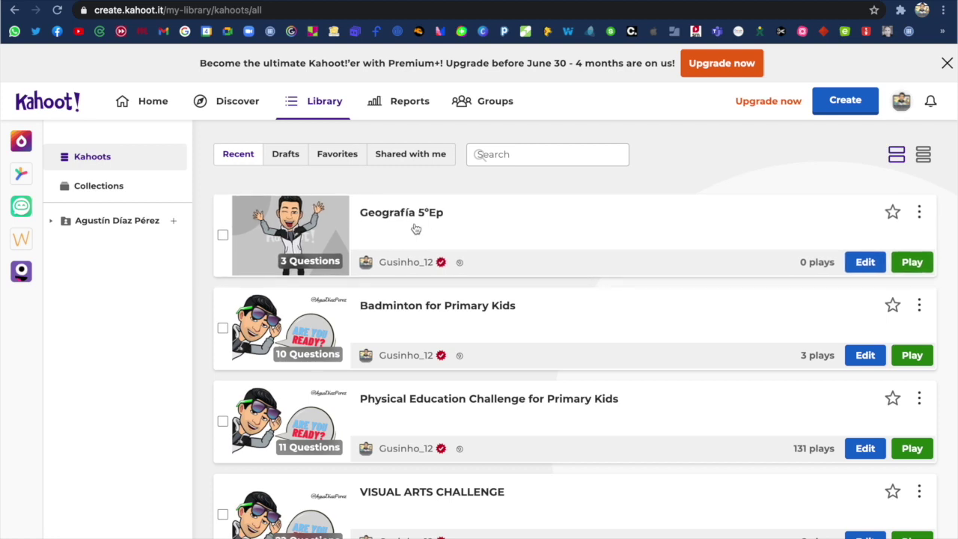
pyautogui.click(913, 263)
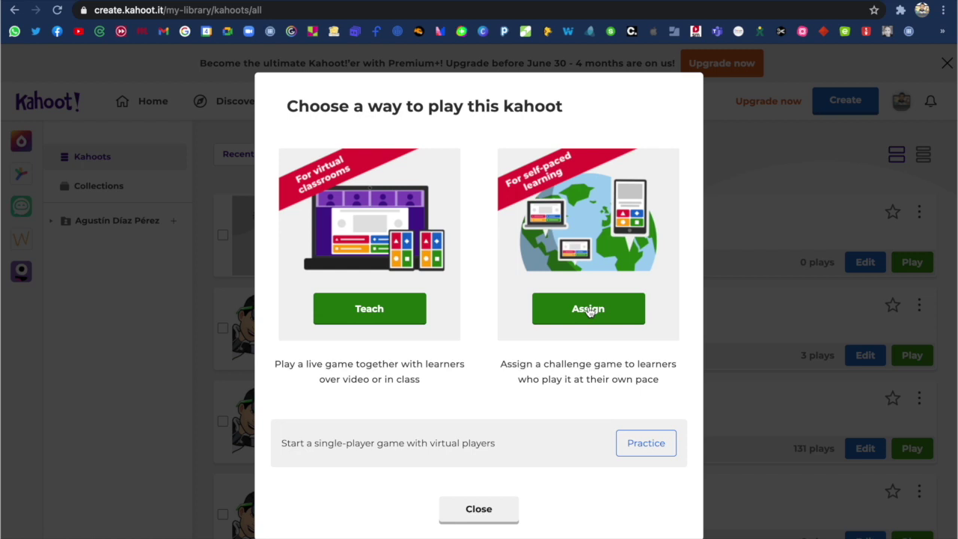
pyautogui.click(361, 319)
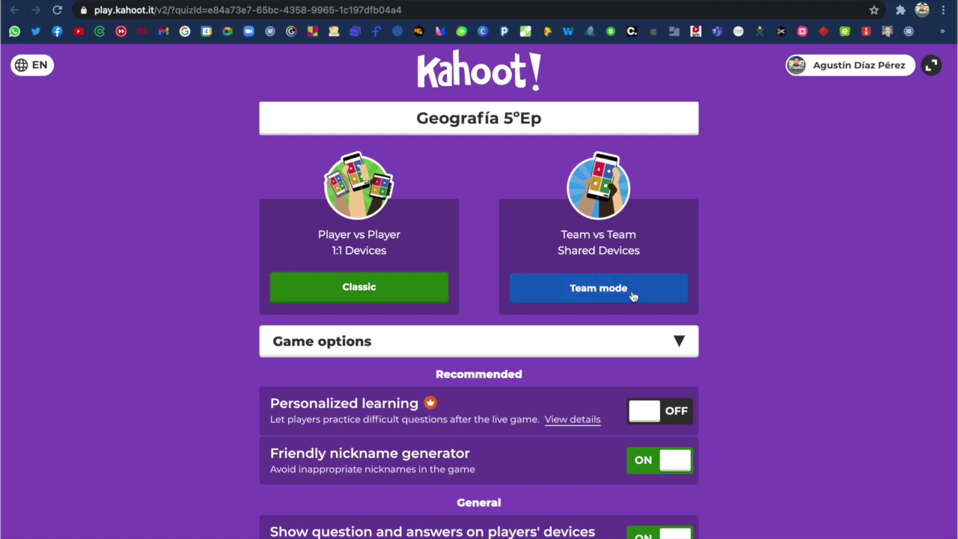
# - Examine the live game's General and Advanced options, then go back to the kahoot library
pyautogui.scroll(-5, 632, 297)
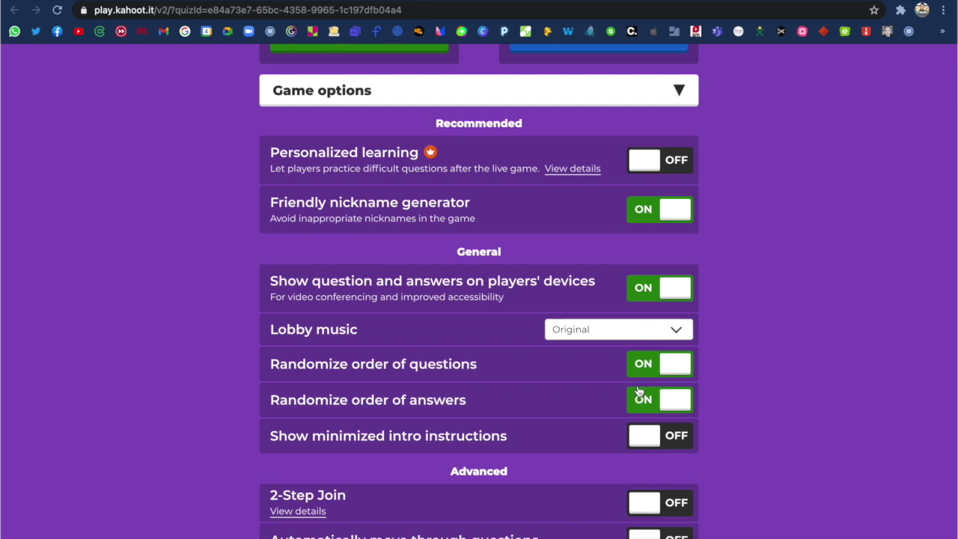
pyautogui.scroll(-1, 638, 392)
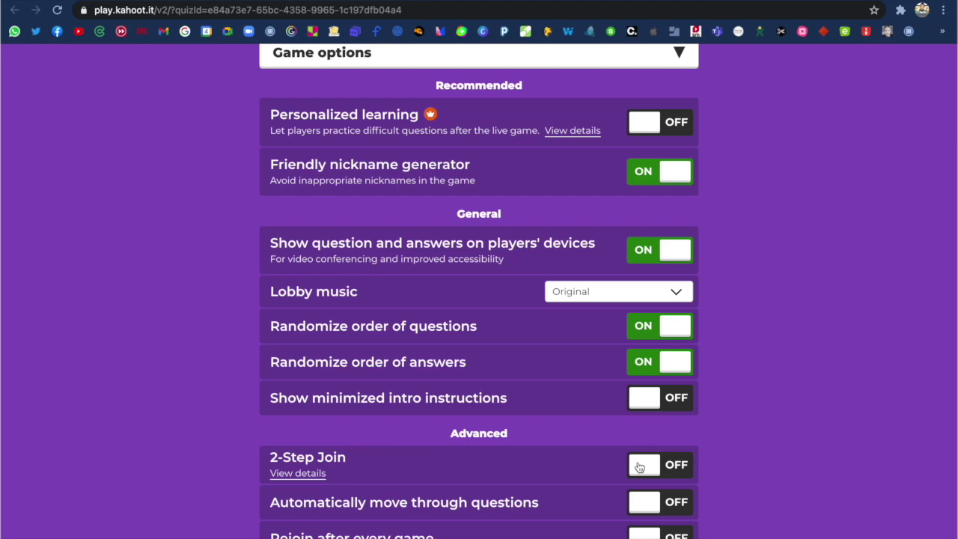
pyautogui.scroll(4, 638, 466)
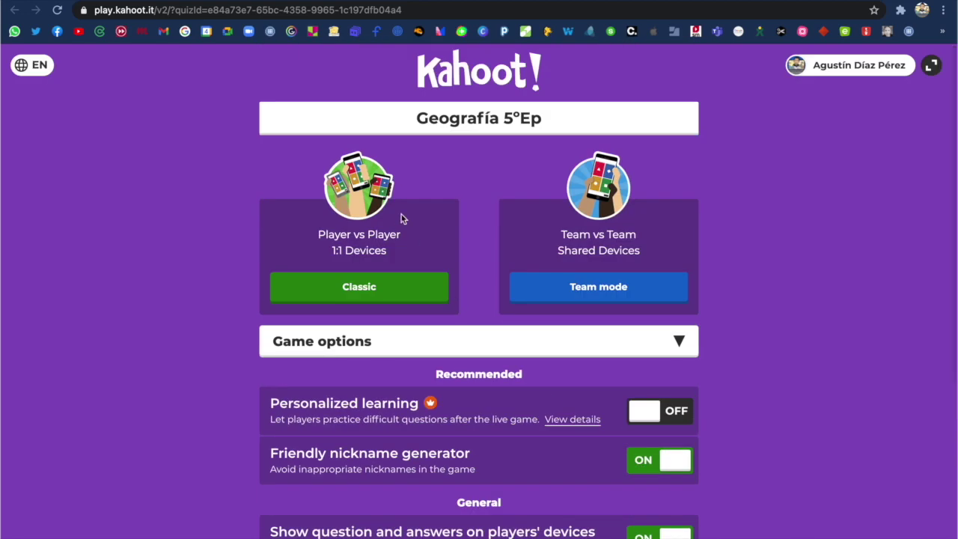
pyautogui.click(167, 1)
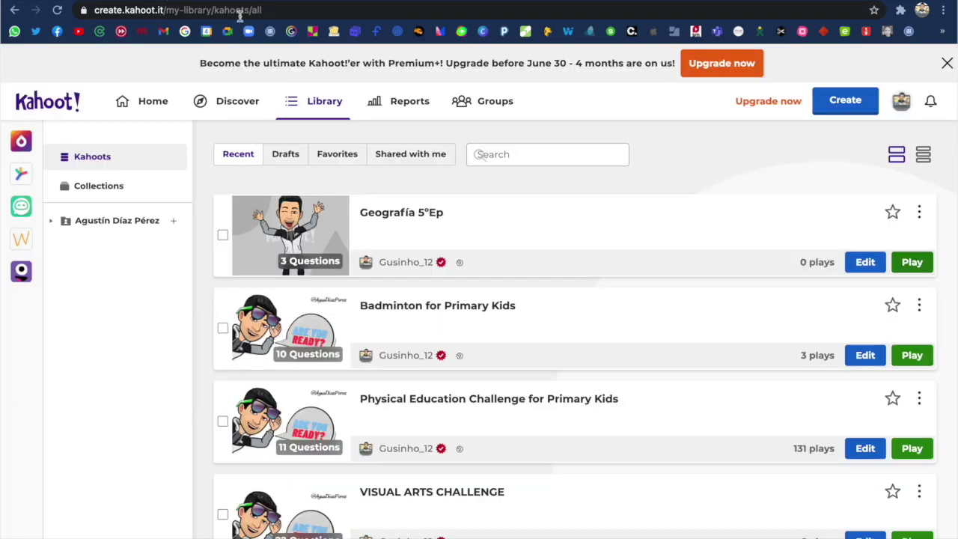
# - Assign Geografía 5ºEp from the kahoot library as a self-paced challenge due Sat 15 May at 12:00 PM
pyautogui.click(907, 261)
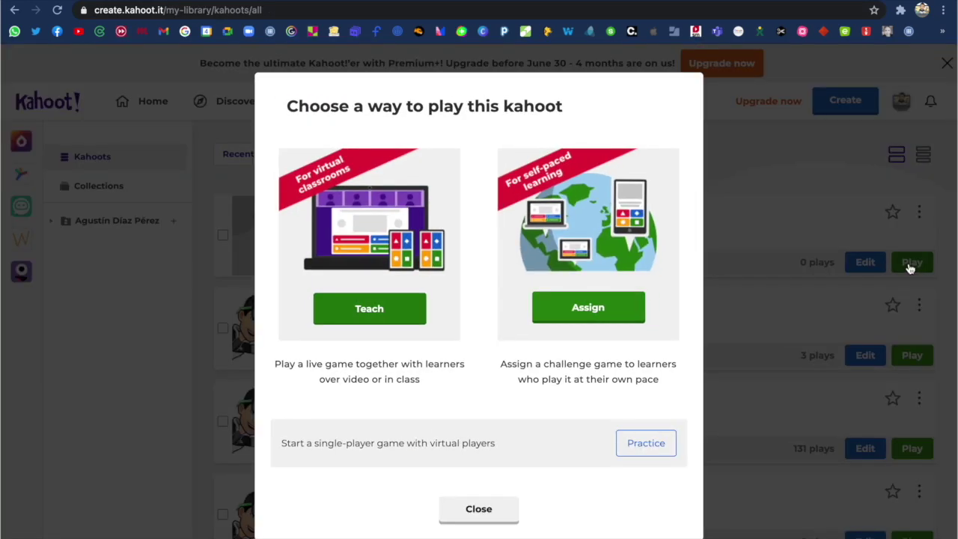
pyautogui.click(629, 307)
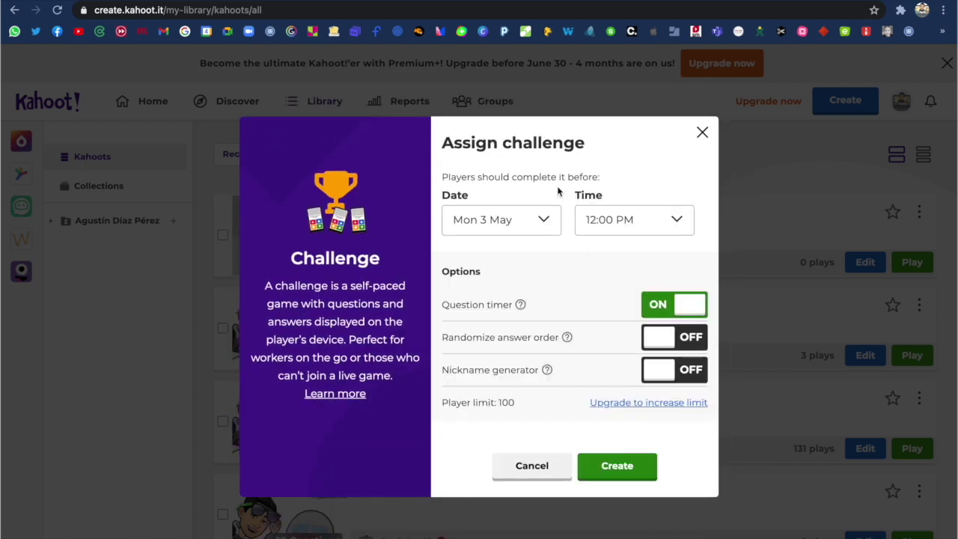
pyautogui.click(543, 223)
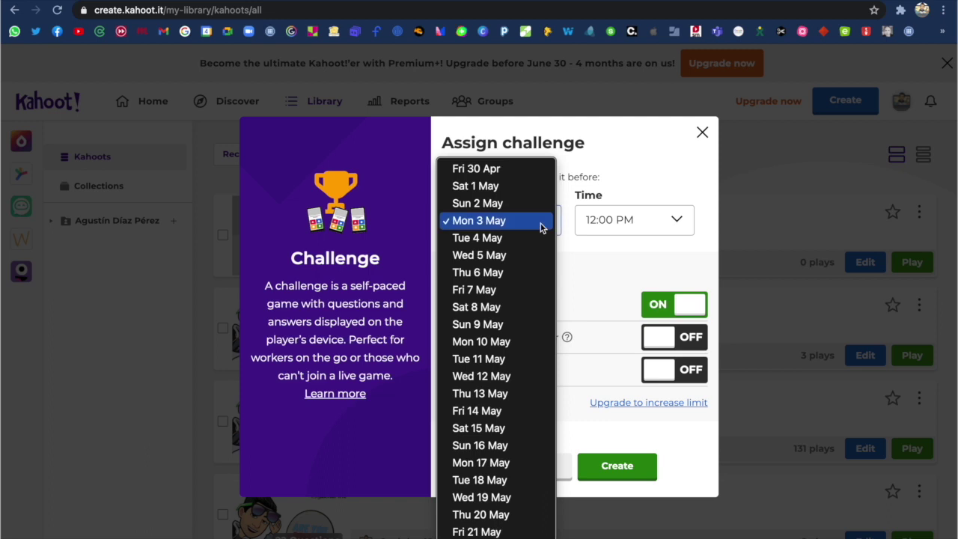
pyautogui.click(488, 428)
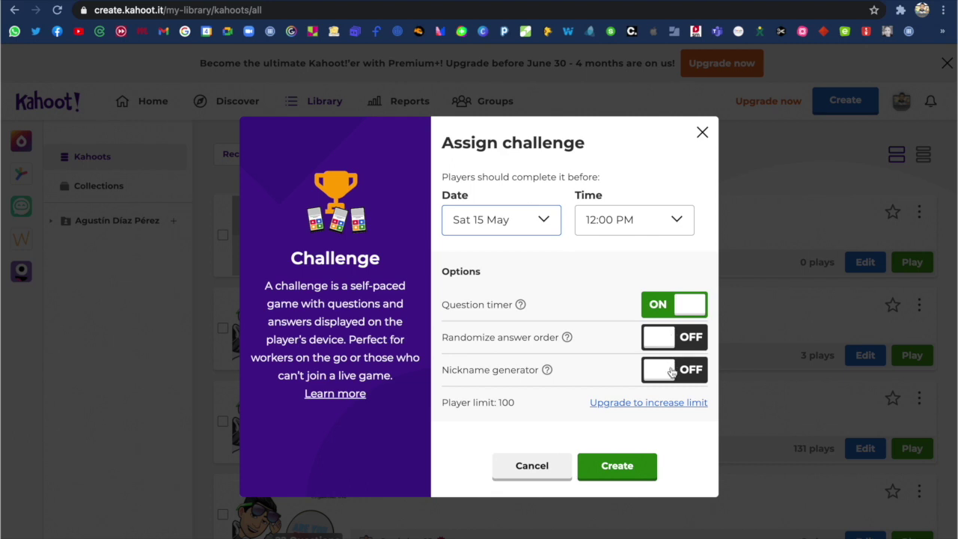
pyautogui.click(624, 467)
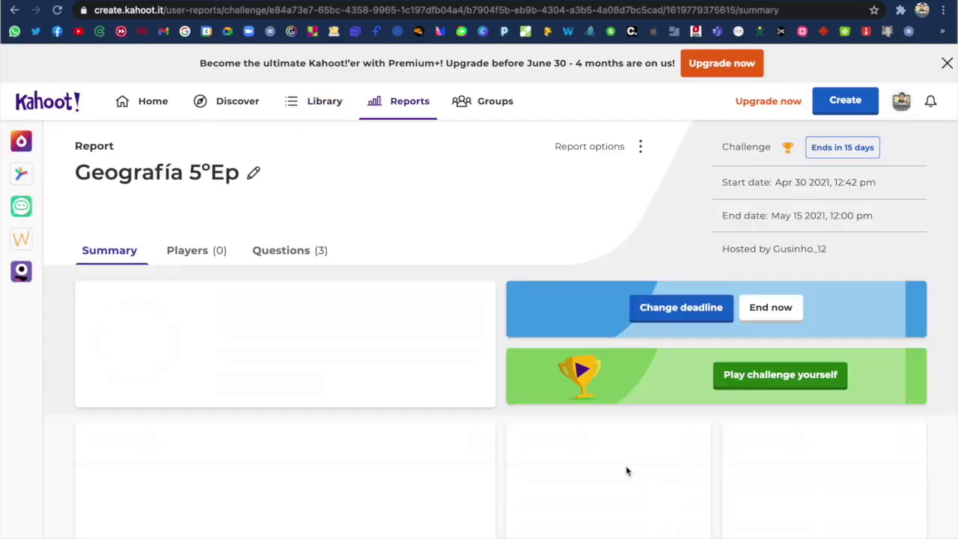
pyautogui.click(448, 389)
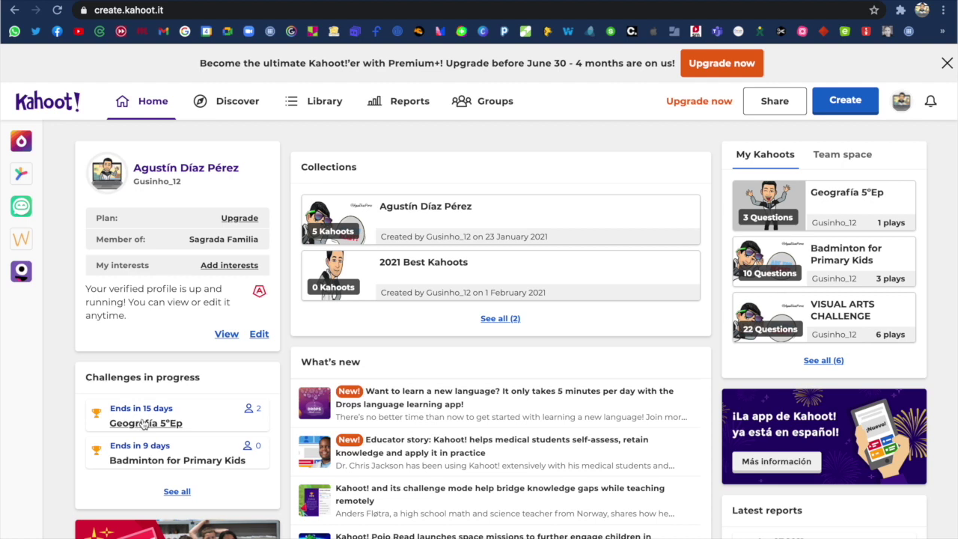
# - Open the Geografía 5ºEp challenge report and examine its summary of players, difficult questions and those needing help
pyautogui.click(408, 107)
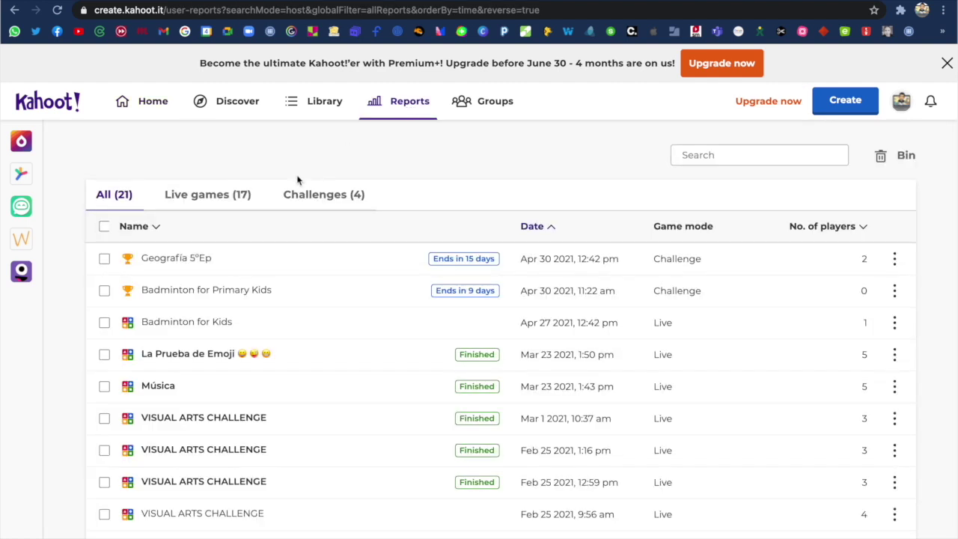
pyautogui.click(200, 256)
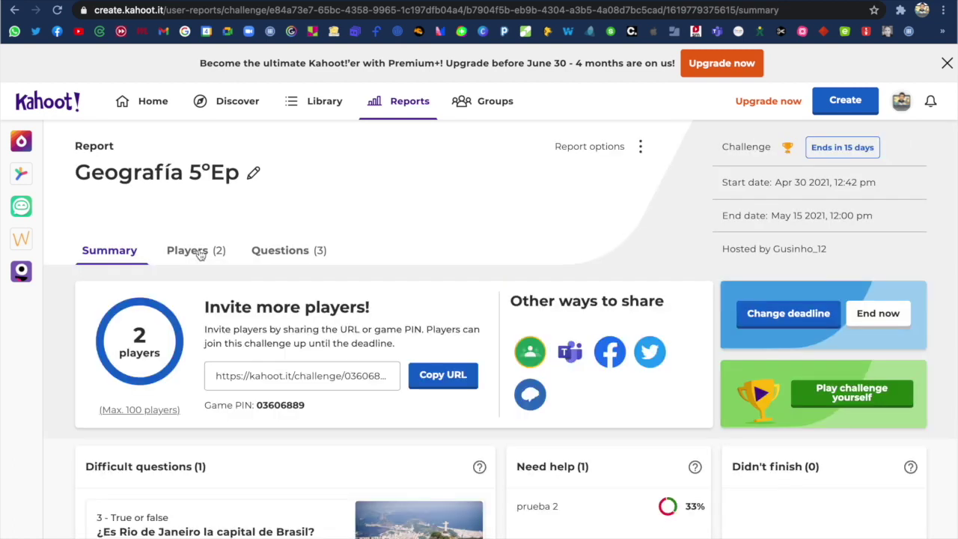
pyautogui.scroll(-1, 201, 255)
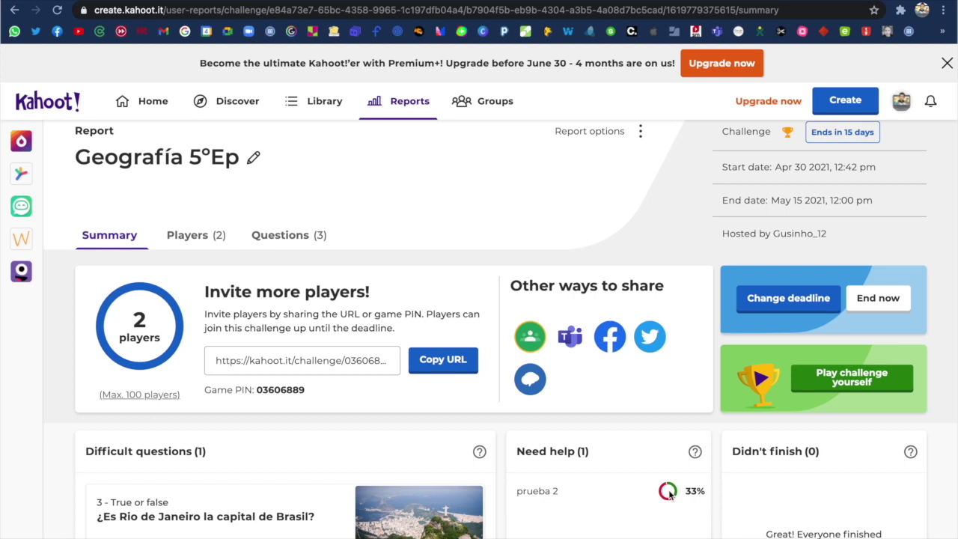
pyautogui.scroll(1, 670, 494)
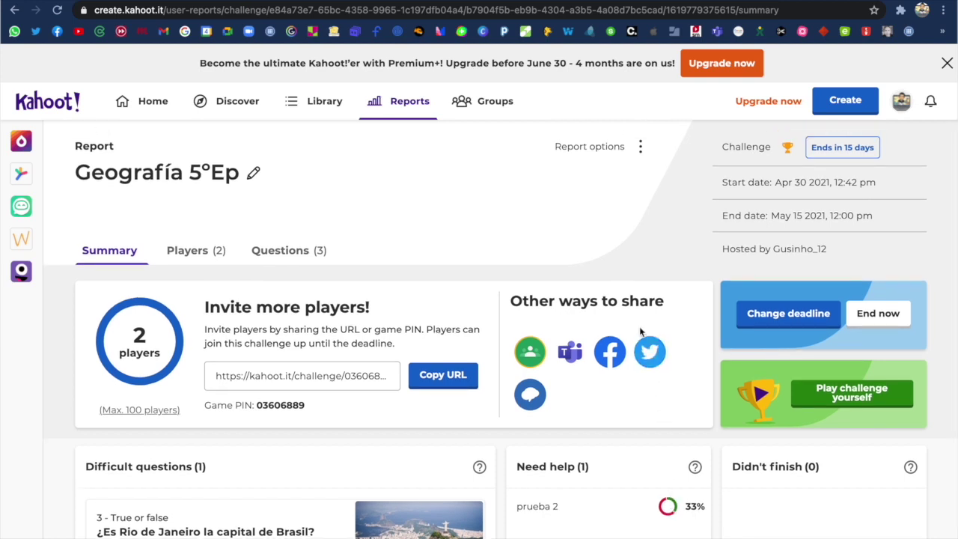
# - Download the Geografía 5ºEp report to the computer and open it in the spreadsheet application
pyautogui.click(639, 148)
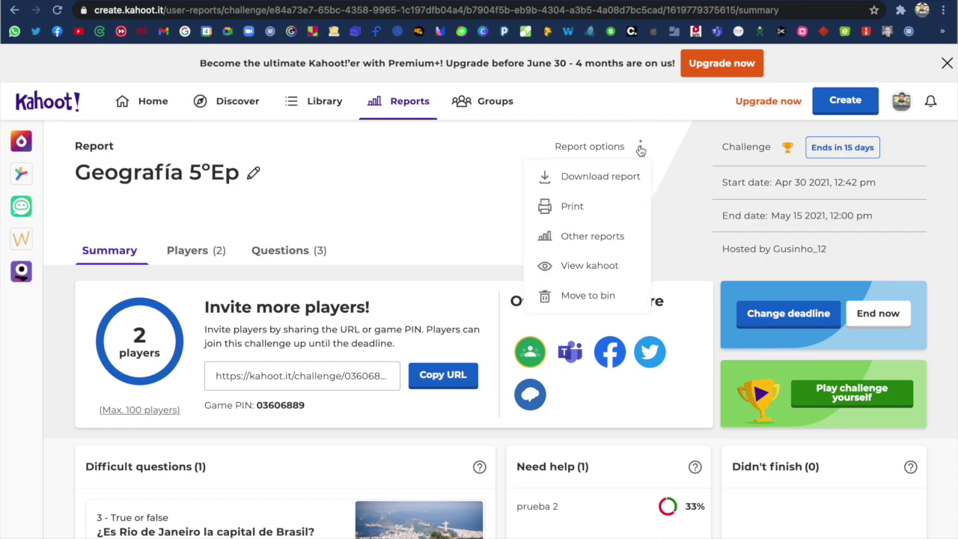
pyautogui.click(624, 178)
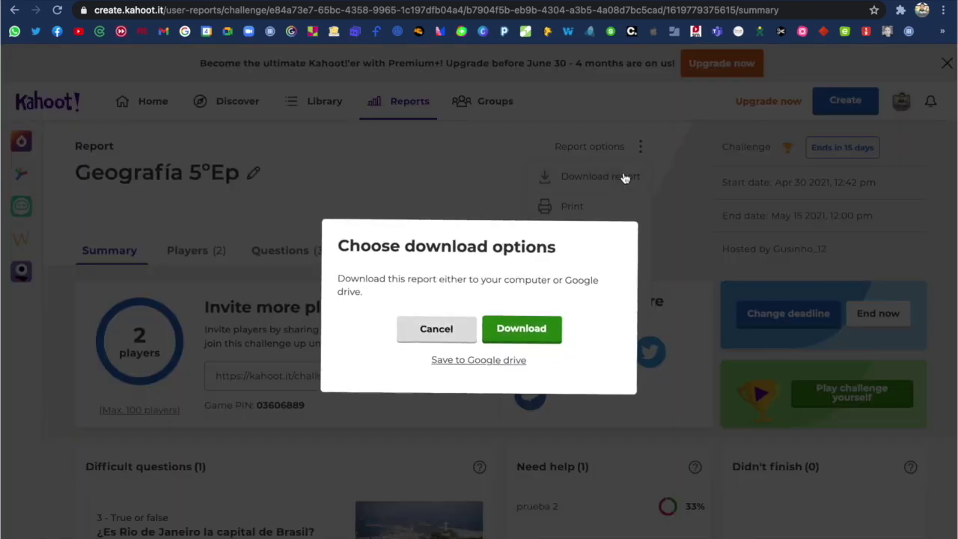
pyautogui.click(536, 329)
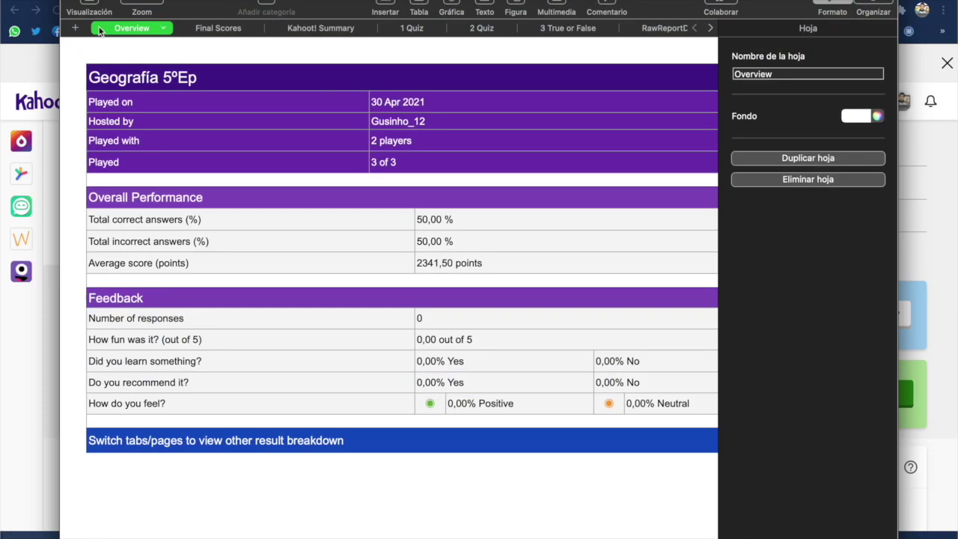
# - Show the report full screen without the format sidebar and examine each player's results on the Kahoot! Summary sheet
pyautogui.press('ctrl+super+f')
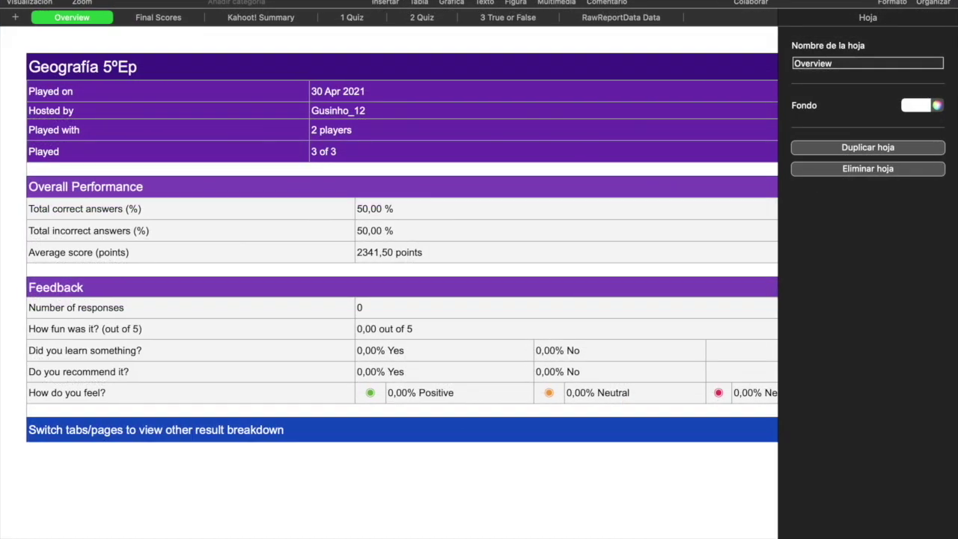
pyautogui.press('alt+super+i')
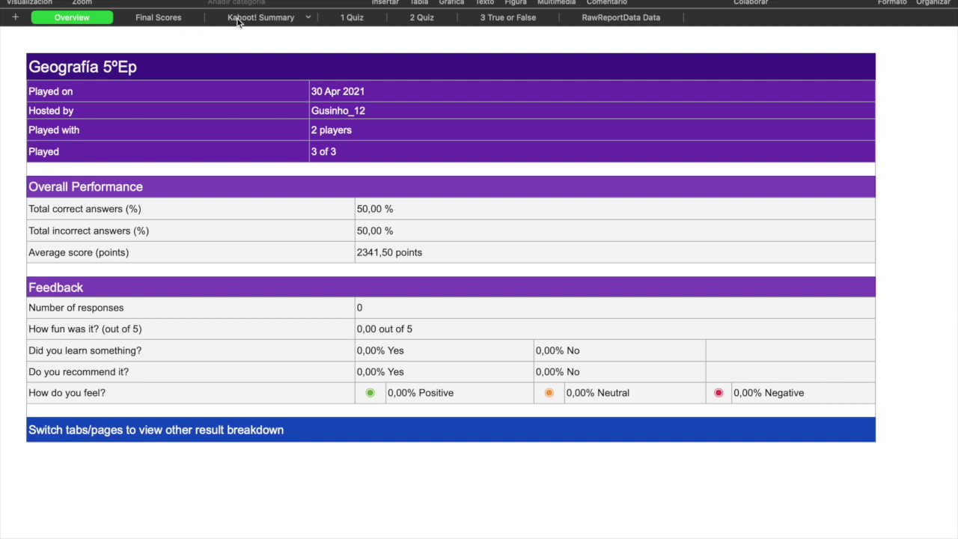
pyautogui.click(261, 18)
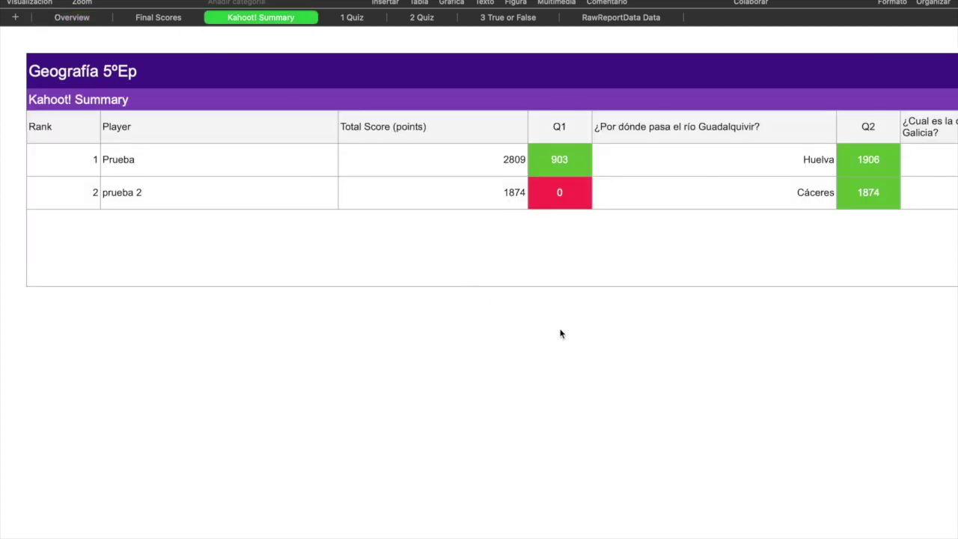
pyautogui.hscroll(3, 562, 333)
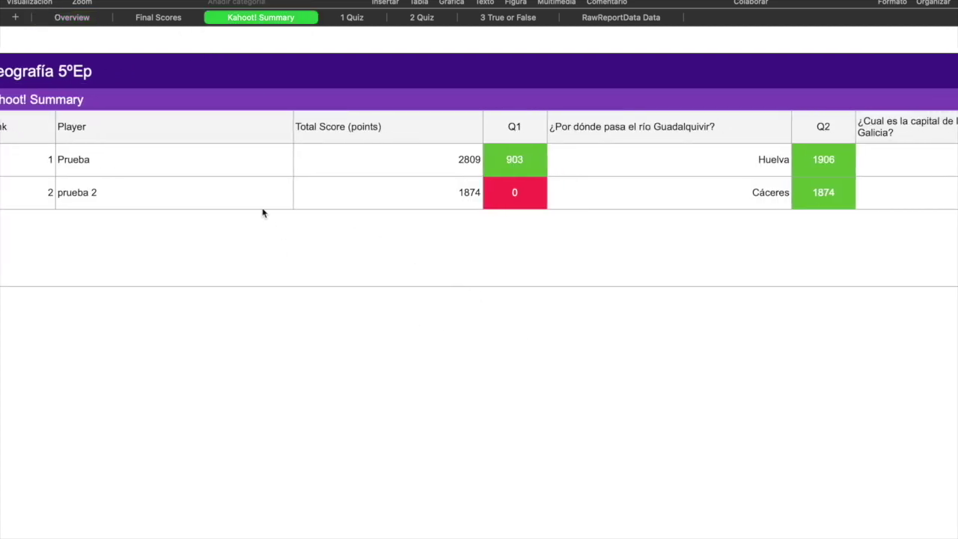
pyautogui.hscroll(8, 714, 183)
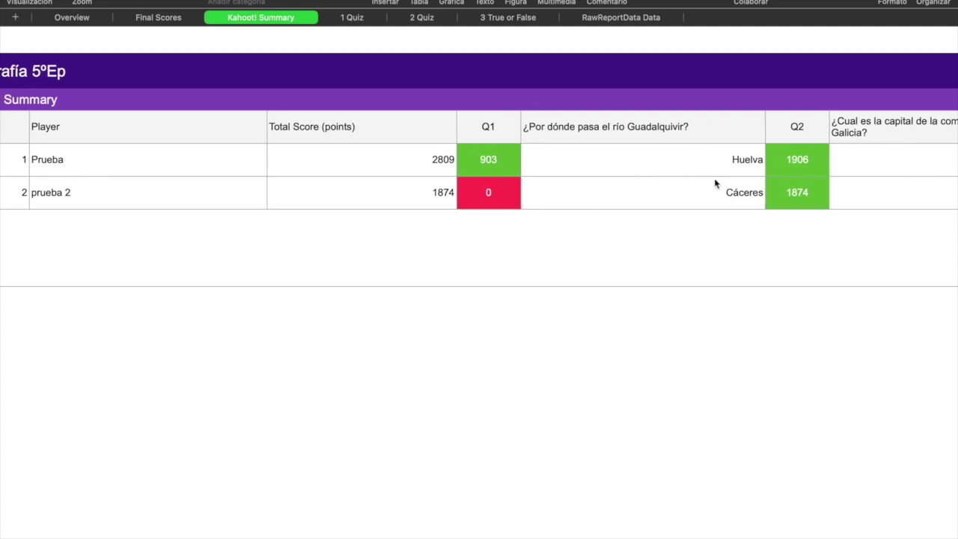
pyautogui.hscroll(12, 715, 184)
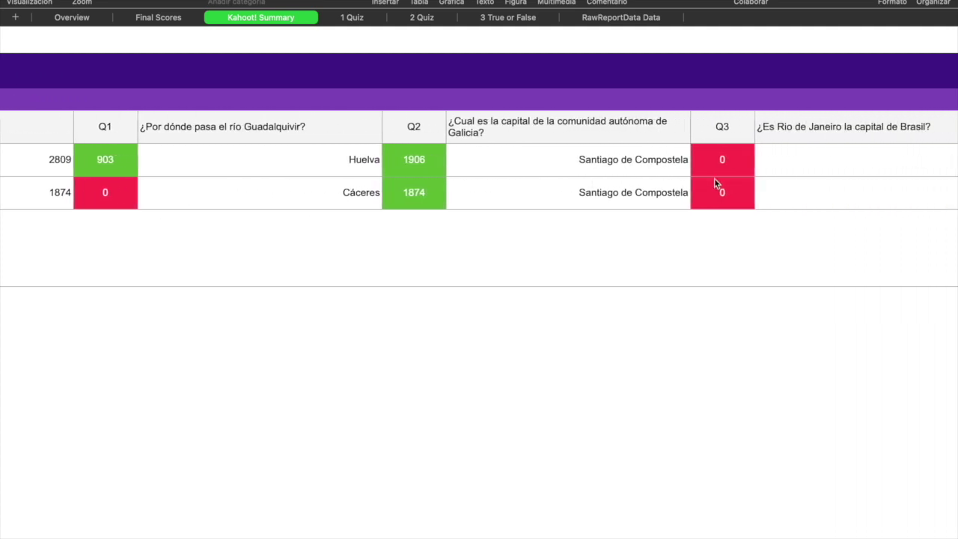
pyautogui.hscroll(8, 715, 184)
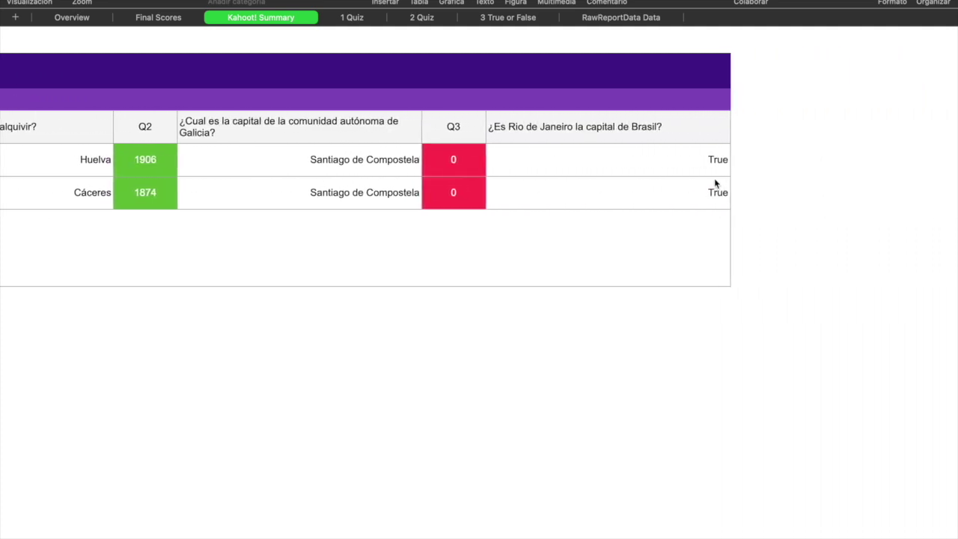
# - Examine the per-question results on the 1 Quiz, 2 Quiz and 3 True or False sheets
pyautogui.click(357, 18)
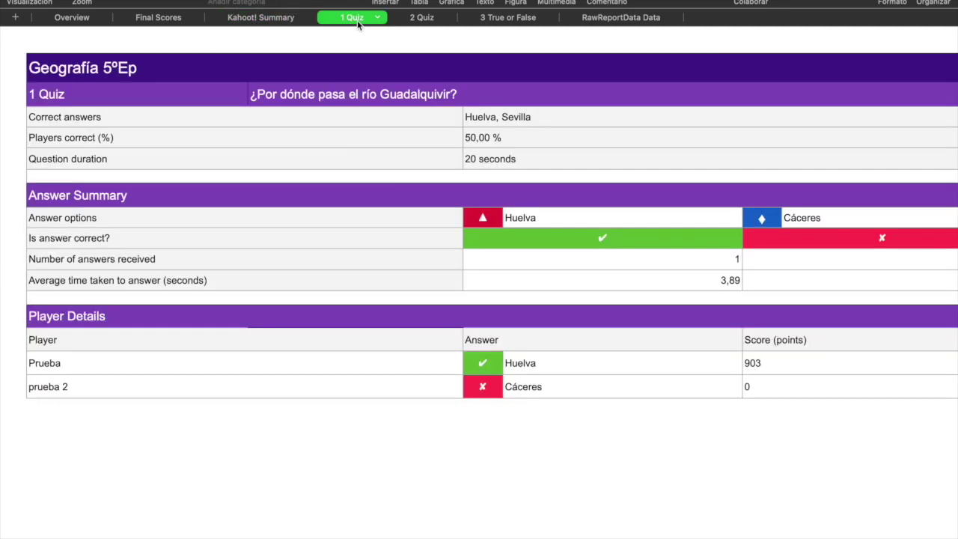
pyautogui.click(421, 19)
pyautogui.click(504, 19)
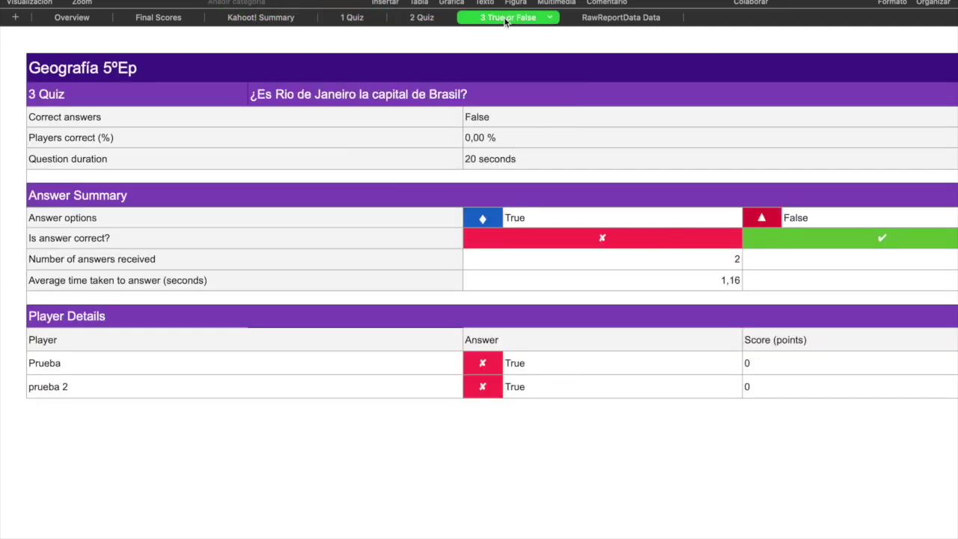
pyautogui.hscroll(9, 611, 212)
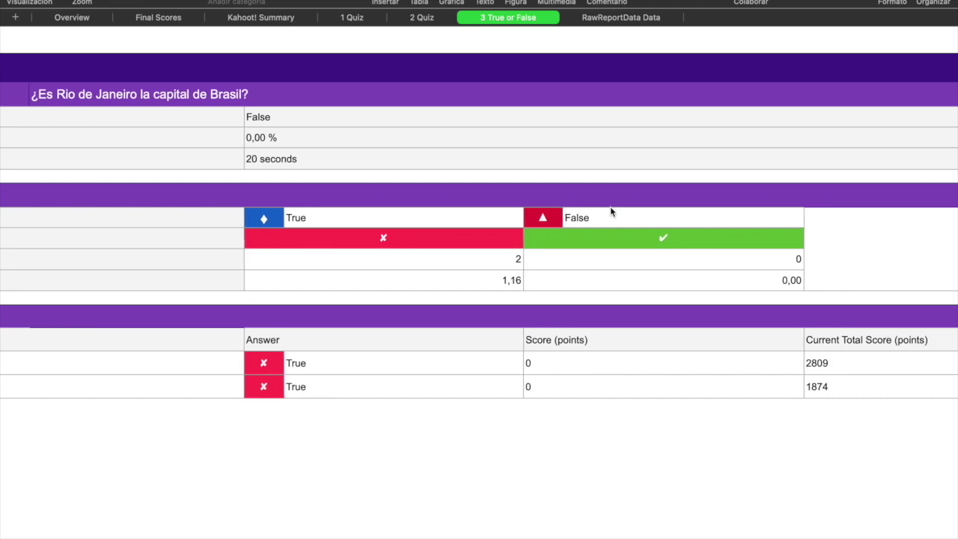
pyautogui.hscroll(10, 610, 211)
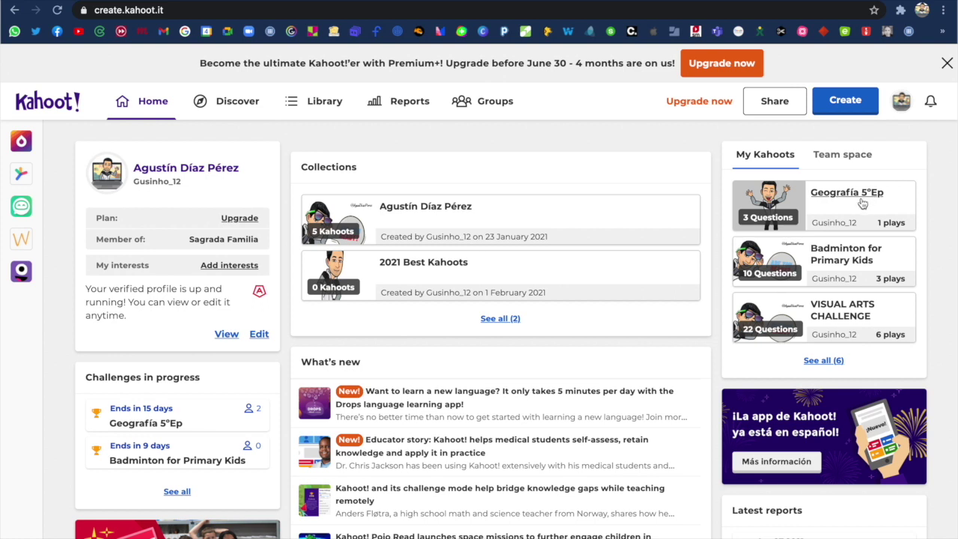
# - Open Geografía 5ºEp from the kahoot library and review its additional actions and its sharing options
pyautogui.click(311, 103)
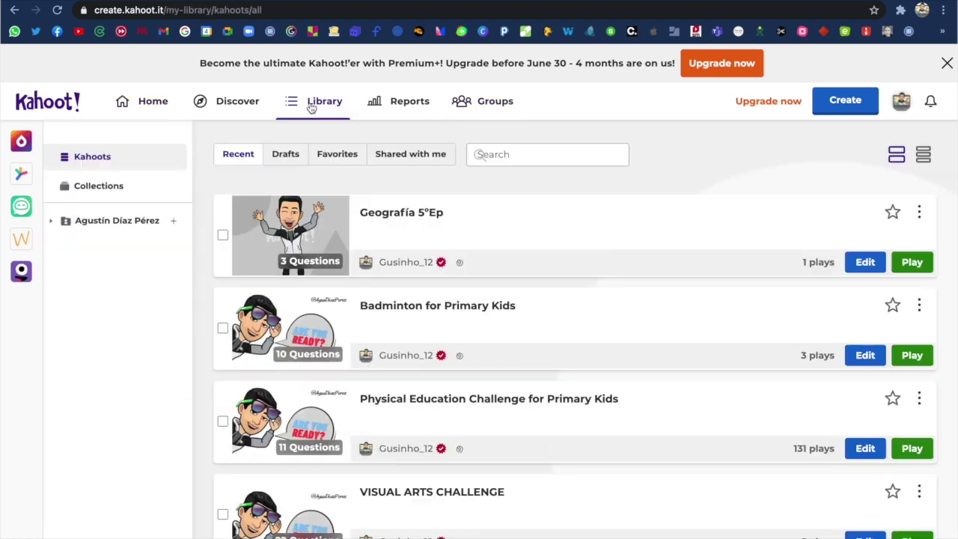
pyautogui.click(409, 215)
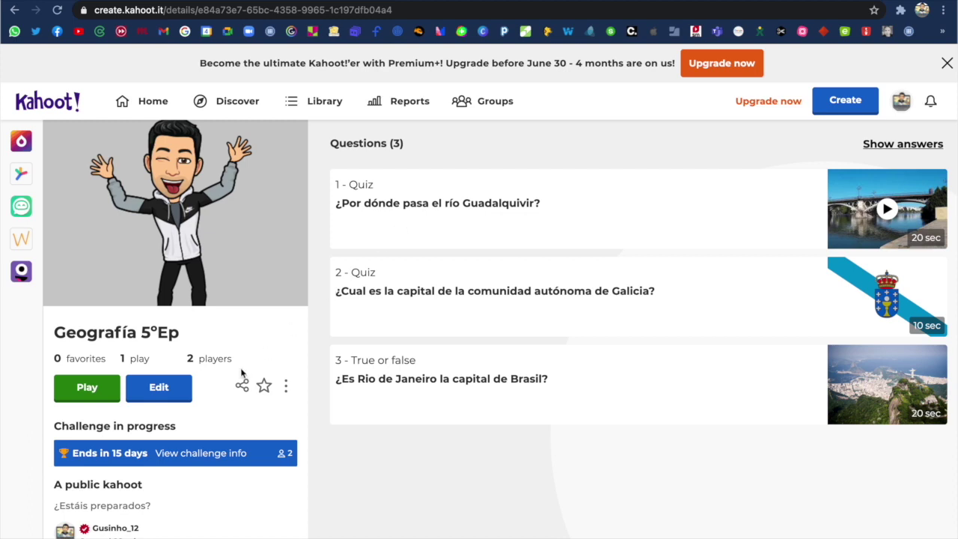
pyautogui.scroll(-1, 175, 286)
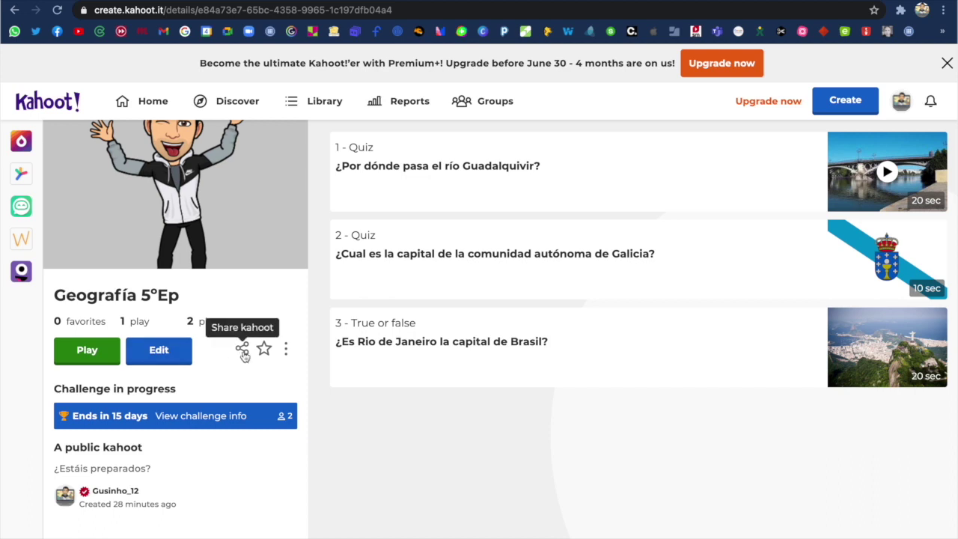
pyautogui.click(285, 349)
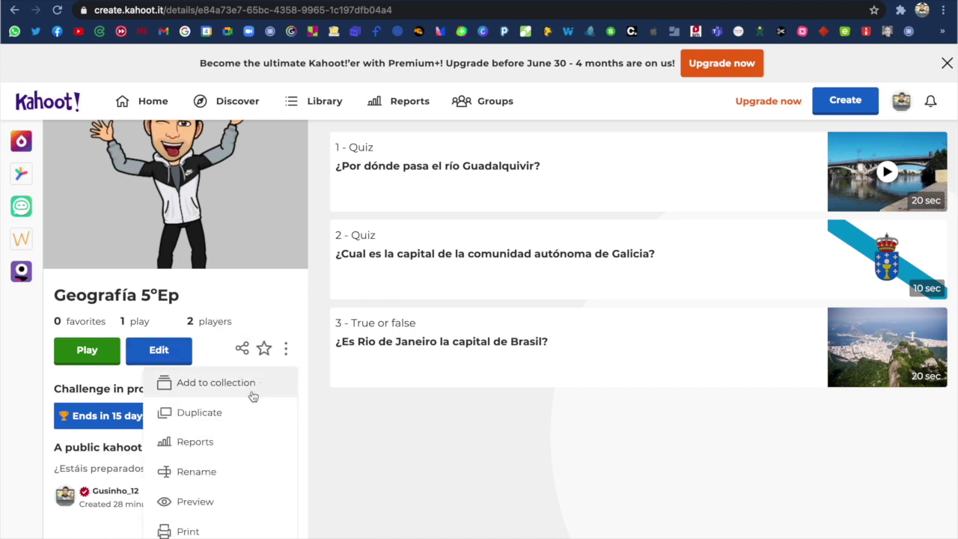
pyautogui.scroll(-1, 238, 428)
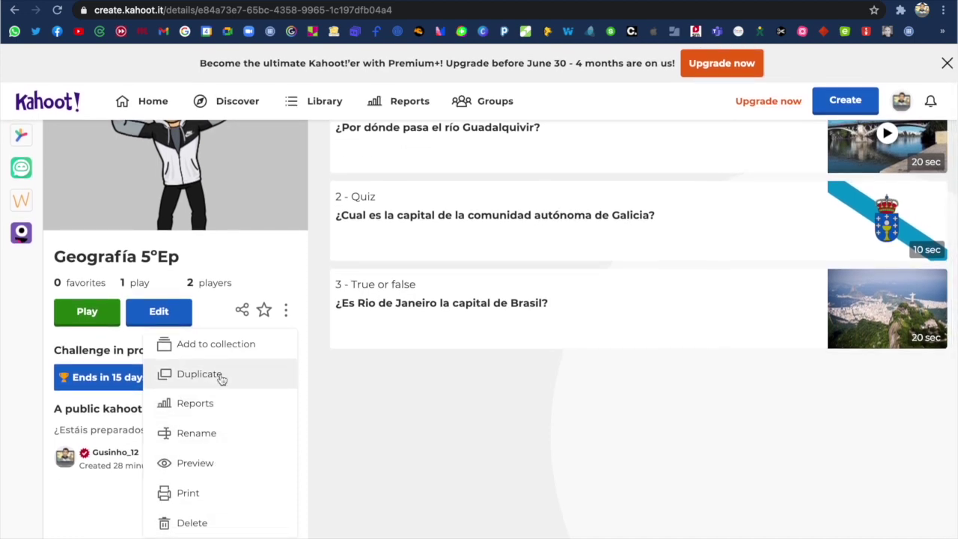
pyautogui.click(280, 261)
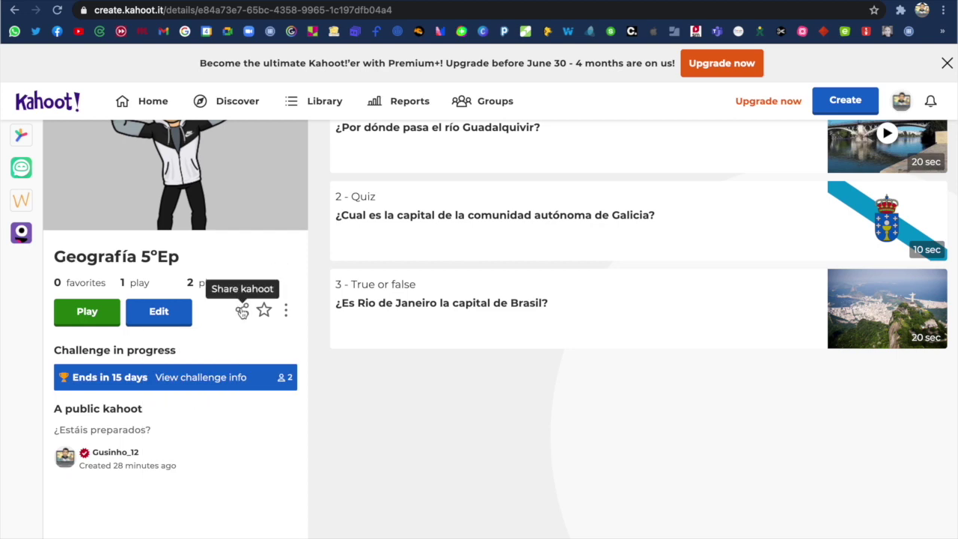
pyautogui.click(243, 310)
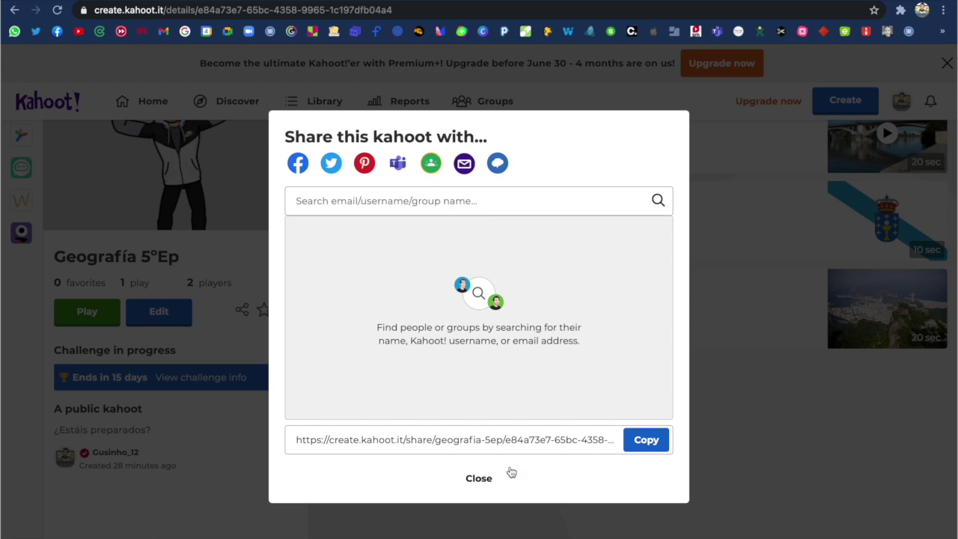
pyautogui.click(479, 479)
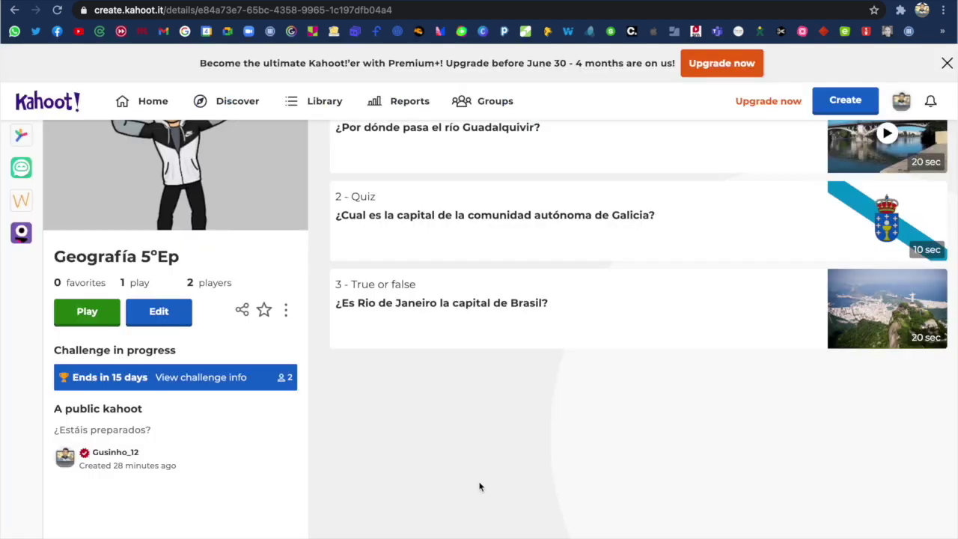
pyautogui.press('super+shift+5')
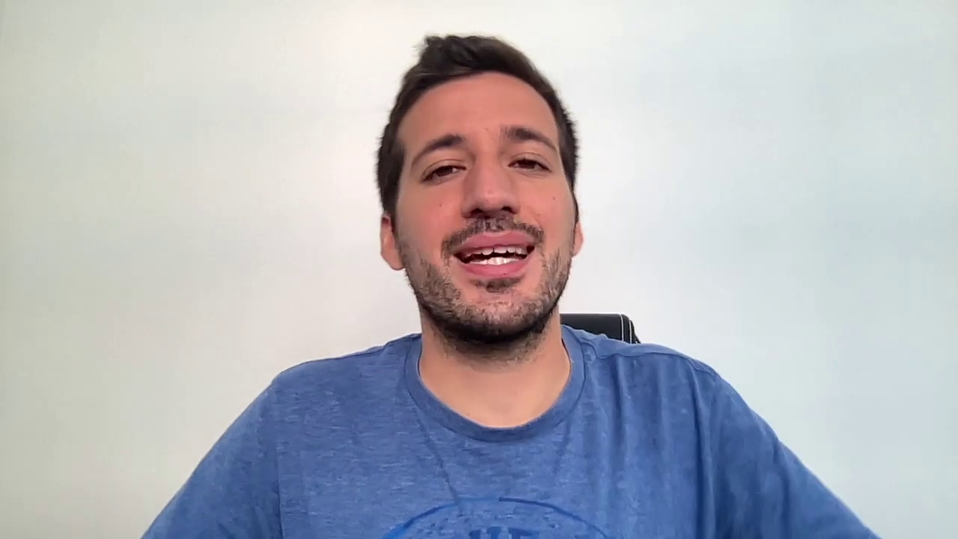